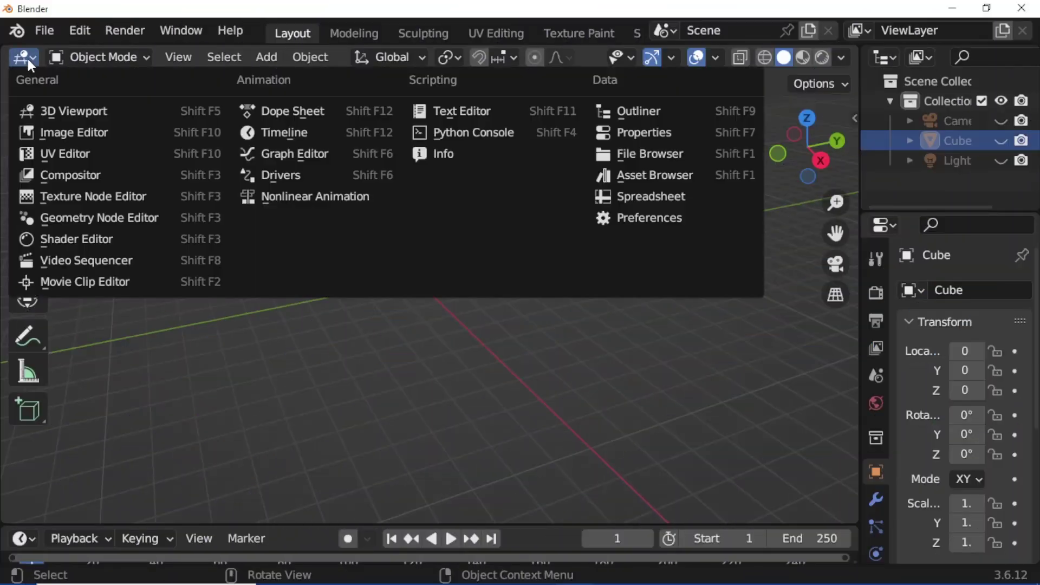
Switch the main area to the Compositor with Use Nodes on, deleting Render Layers and moving Composite right
click(77, 176)
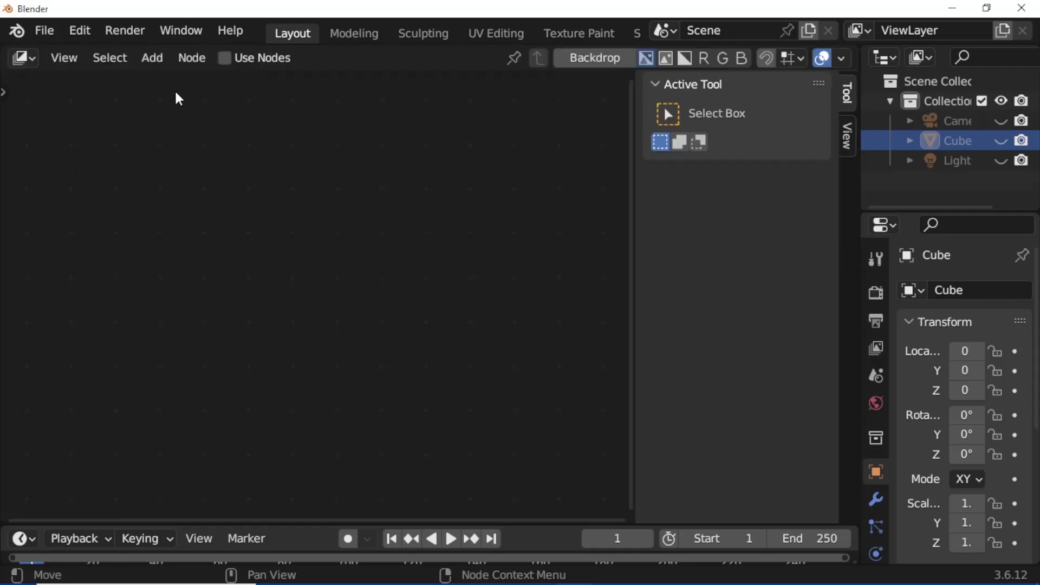
click(229, 61)
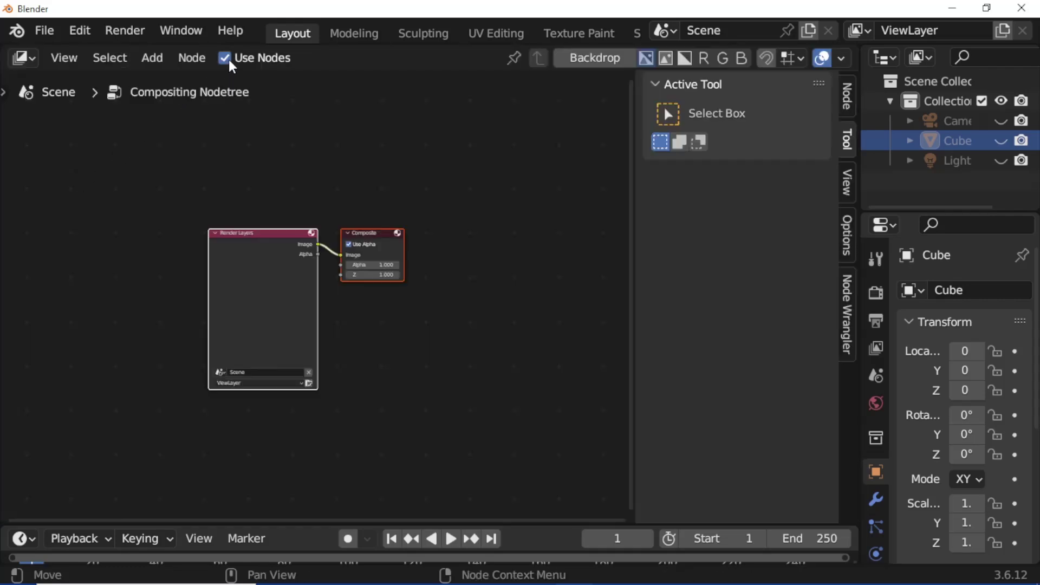
drag(190, 267, 225, 310)
key(x)
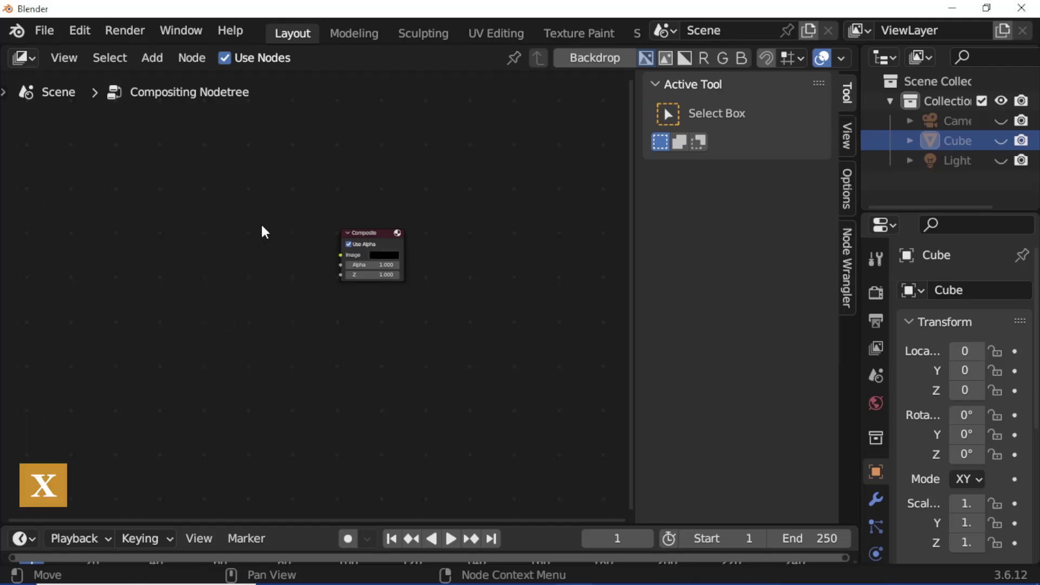
drag(399, 234, 536, 224)
key(n)
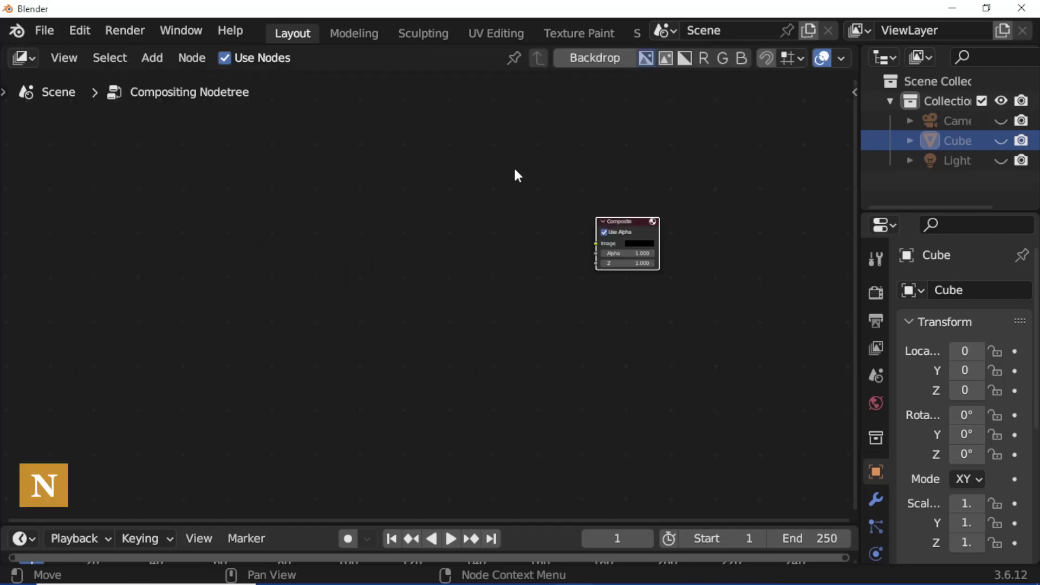
click(80, 31)
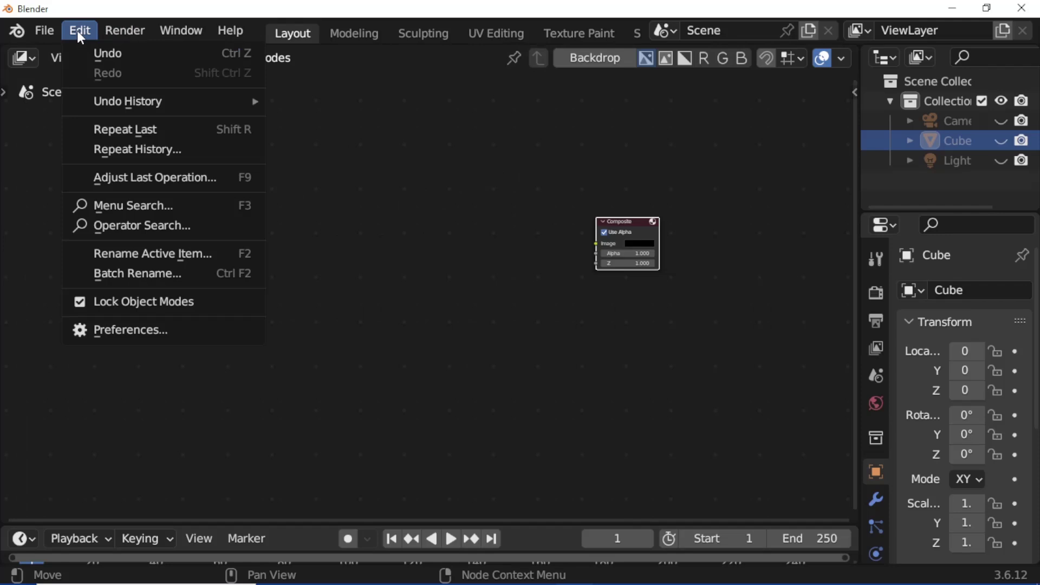
click(172, 328)
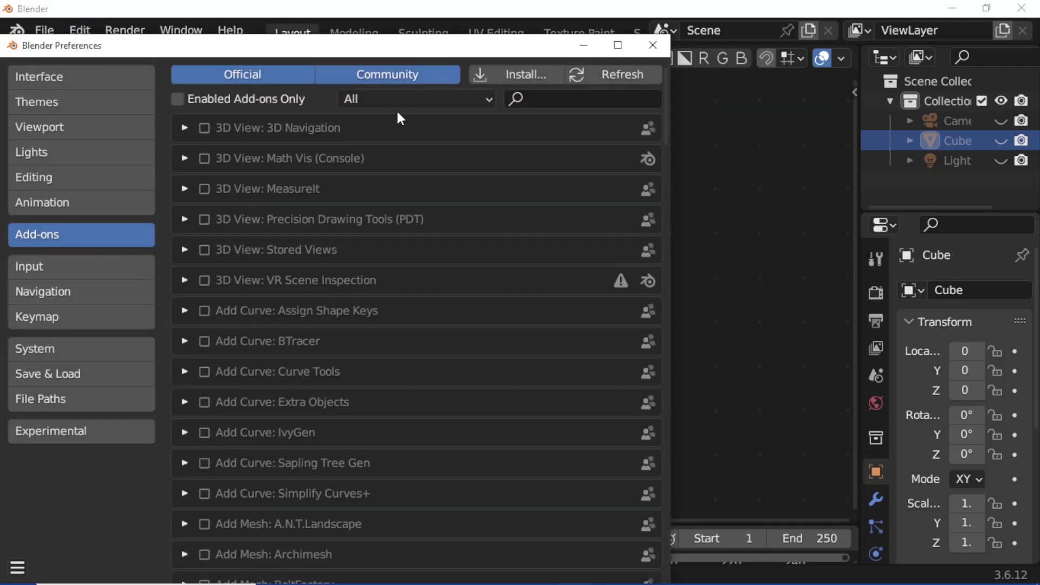
click(542, 101)
text(node)
click(185, 189)
click(186, 189)
click(653, 45)
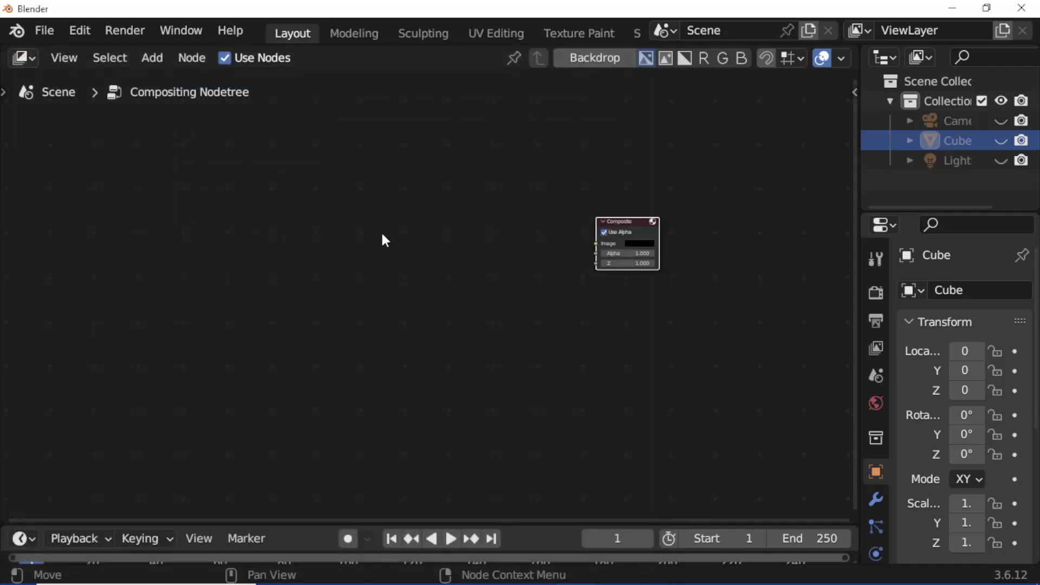
Drag the Paper Transitions (2) video and the blender_logo image from the Paper Elements folder into the node editor
click(399, 579)
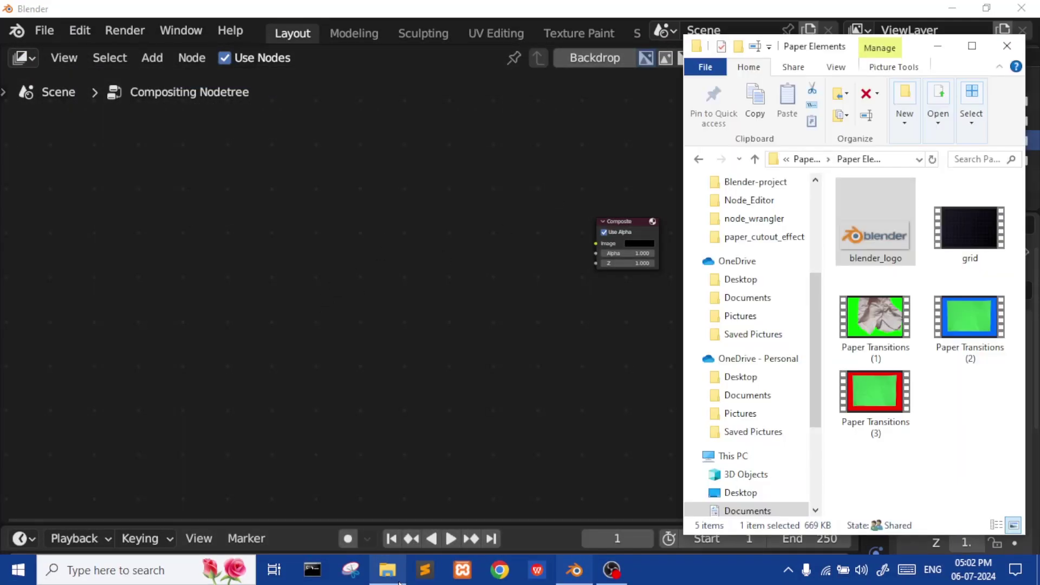
click(959, 333)
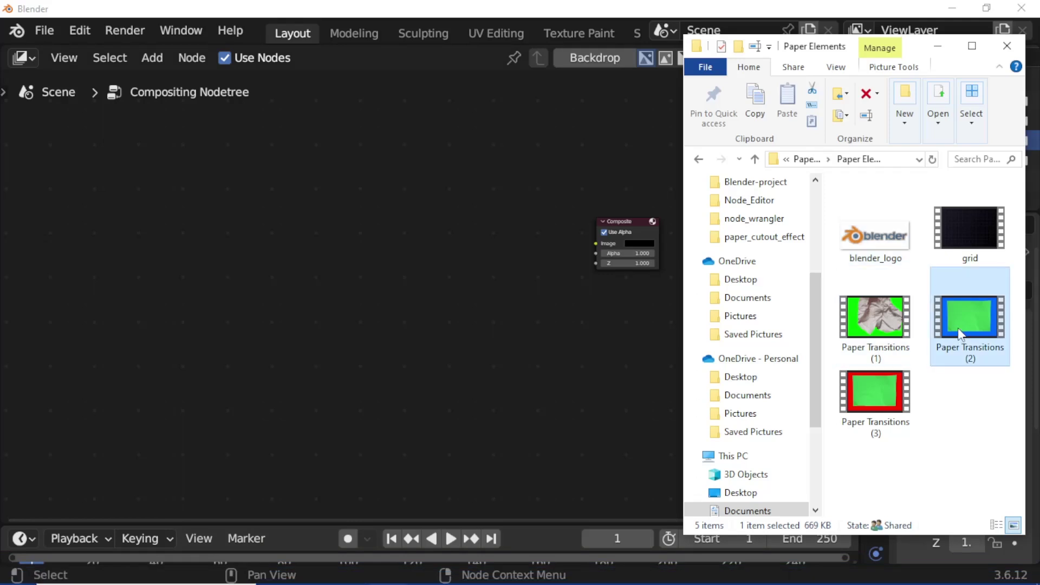
drag(958, 333, 396, 305)
drag(310, 202, 310, 201)
drag(875, 236, 315, 441)
Match the Paper Transitions clip length to 60 frames in the node's properties
click(514, 297)
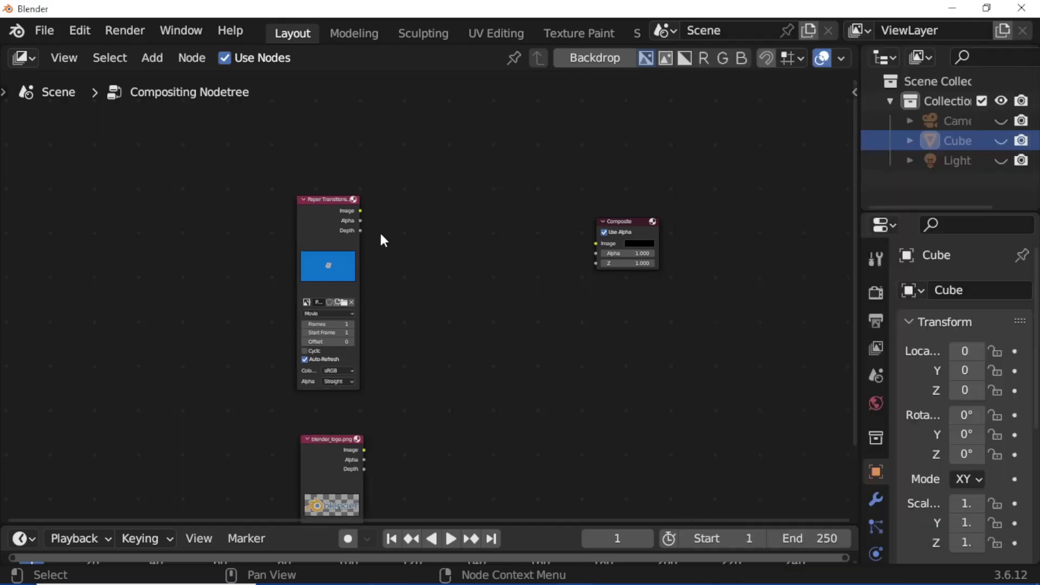
click(348, 216)
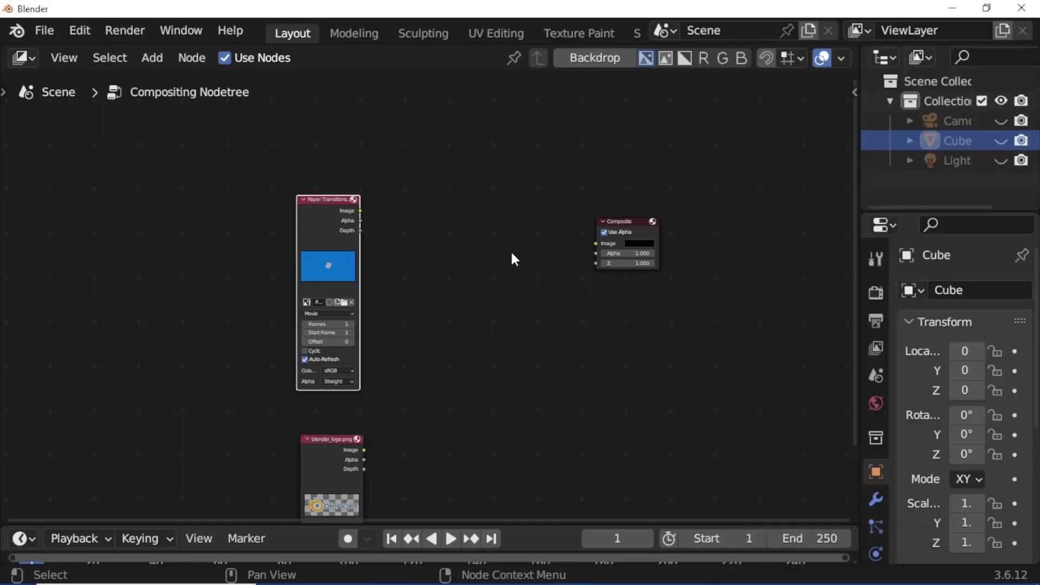
key(n)
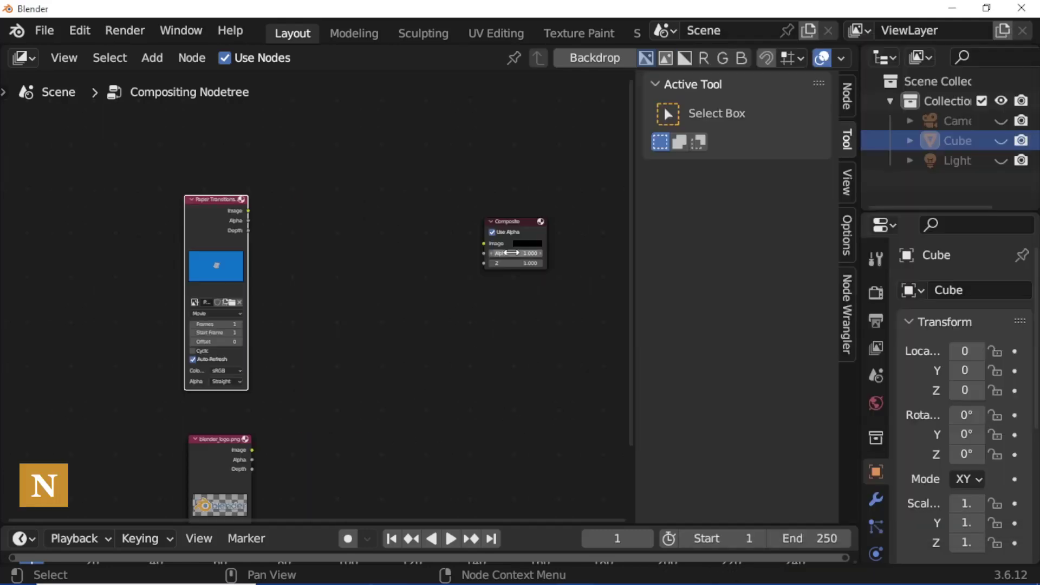
click(847, 97)
click(814, 388)
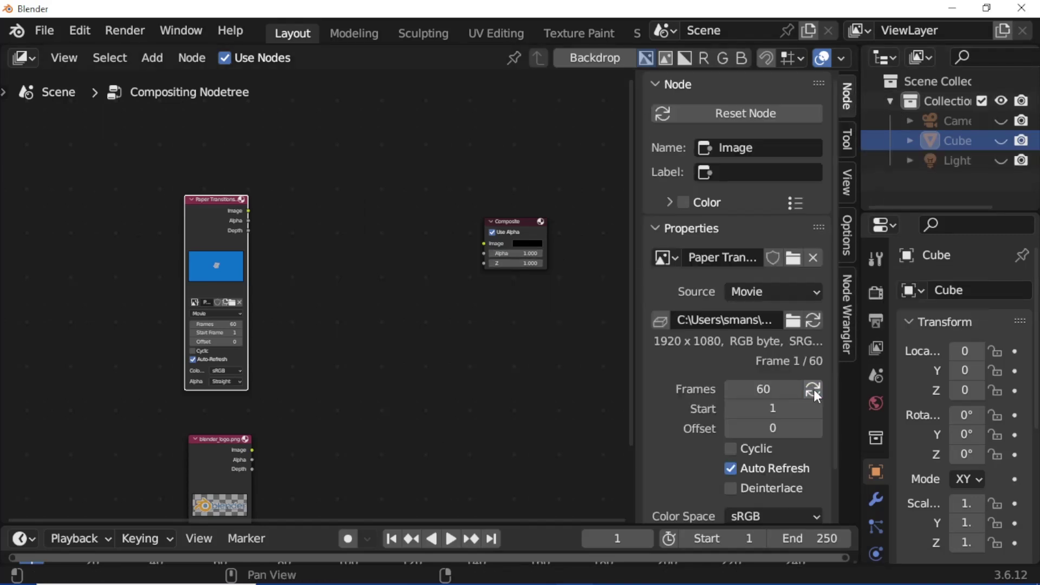
key(n)
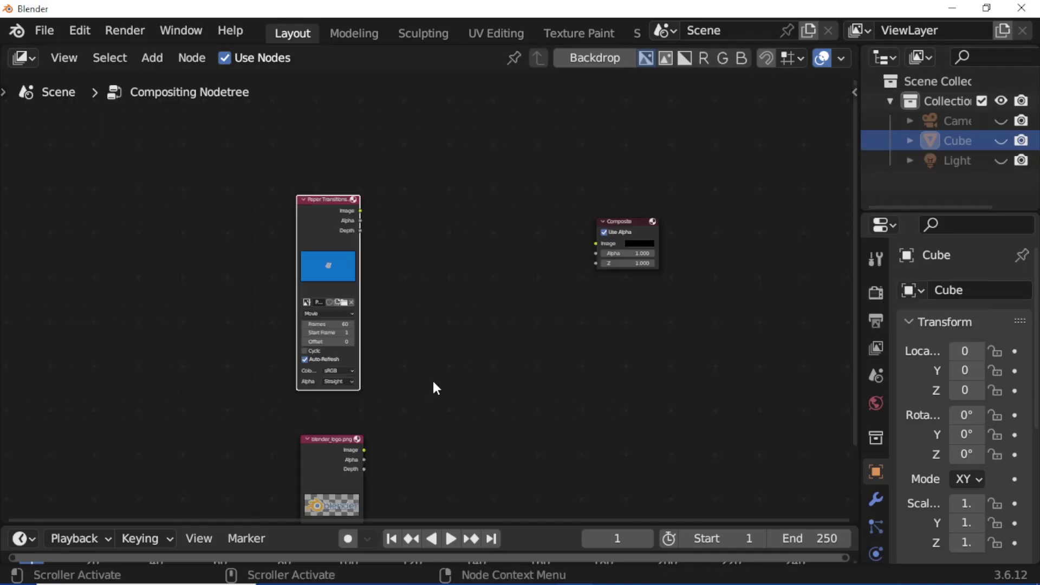
Preview blender_logo.png through a Viewer node as the backdrop, zoomed to 0.14
drag(333, 448, 326, 415)
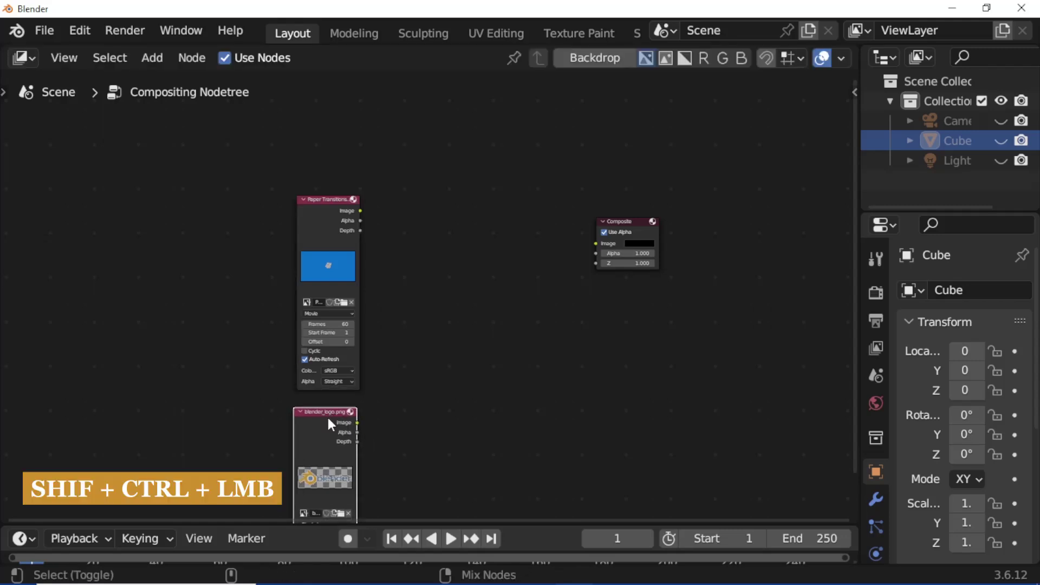
ctrl+shift+click(326, 415)
drag(425, 422, 625, 176)
click(618, 58)
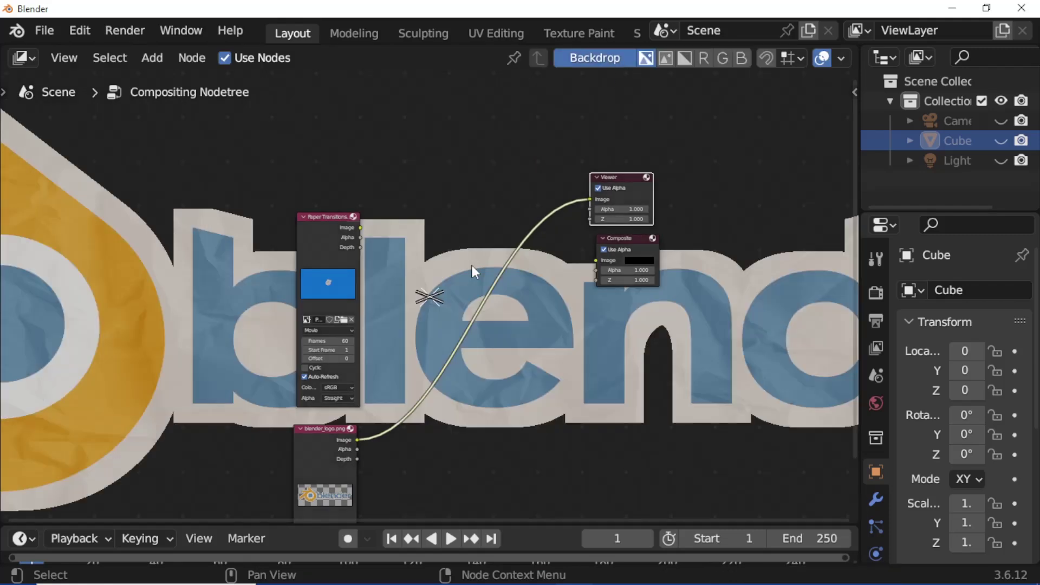
key(n)
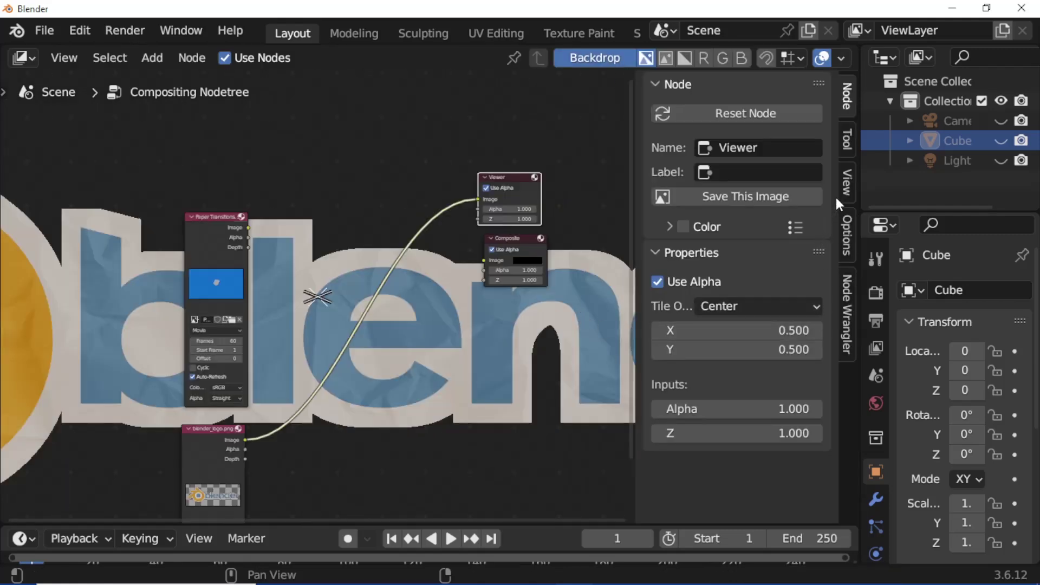
click(850, 184)
drag(812, 130, 726, 133)
key(n)
drag(330, 225, 242, 211)
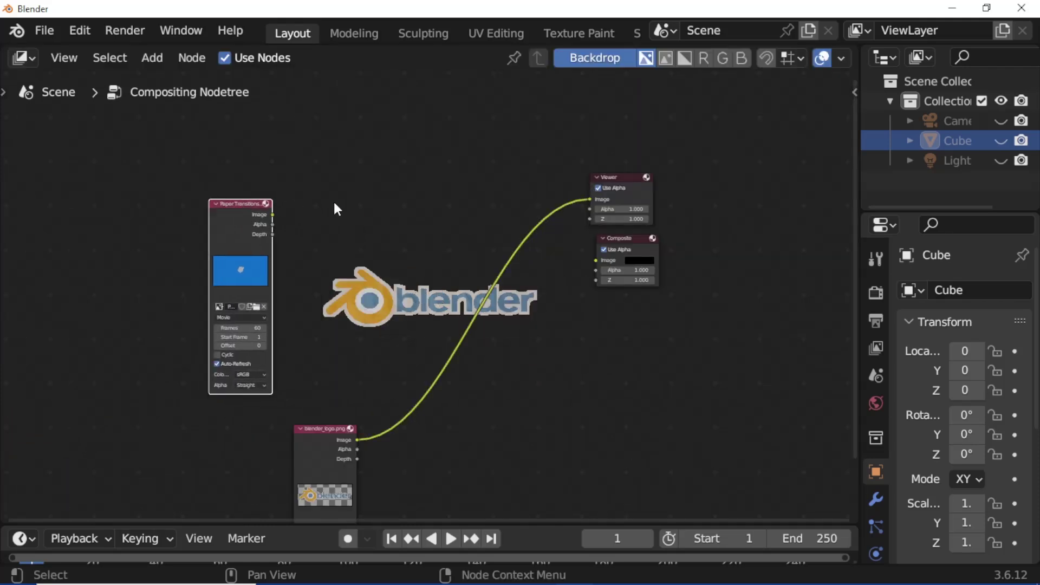
Add a Transform node offsetting Paper Transitions by Y -100 and preview it in the Viewer
key(shift+a)
text(tr)
key(Return)
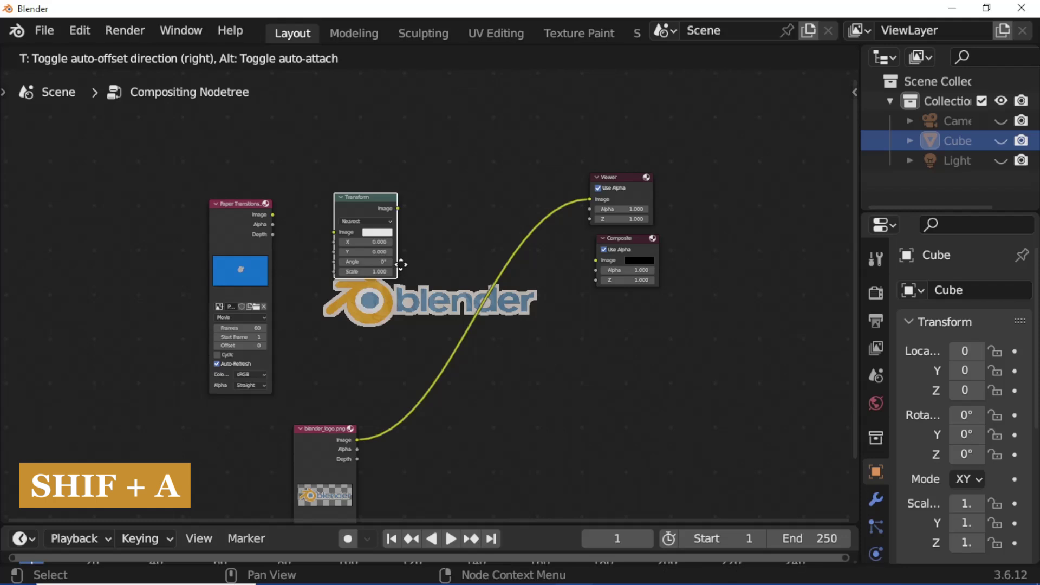
click(405, 304)
drag(273, 215, 339, 273)
click(367, 291)
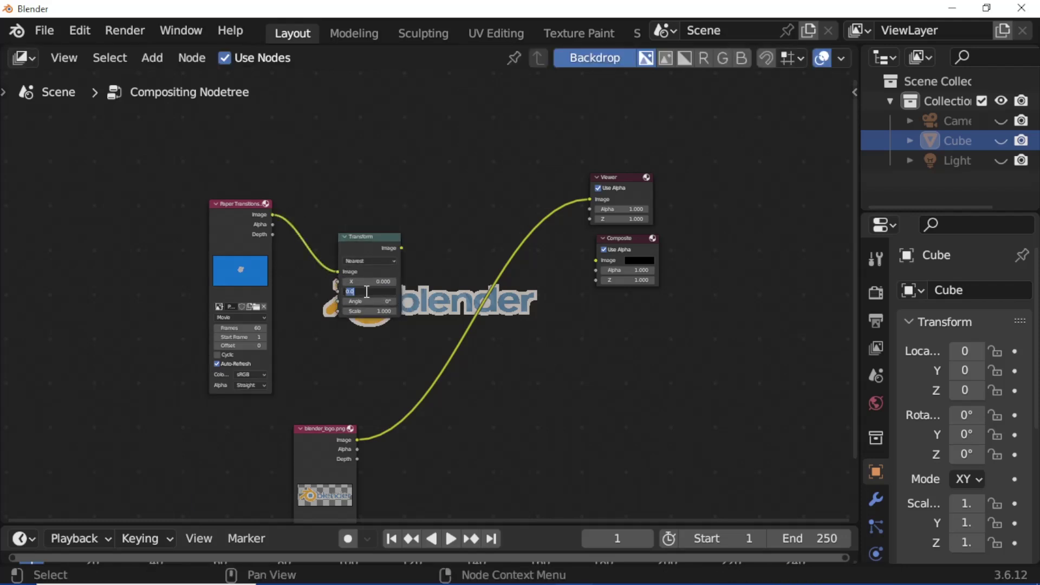
text(-100)
key(Return)
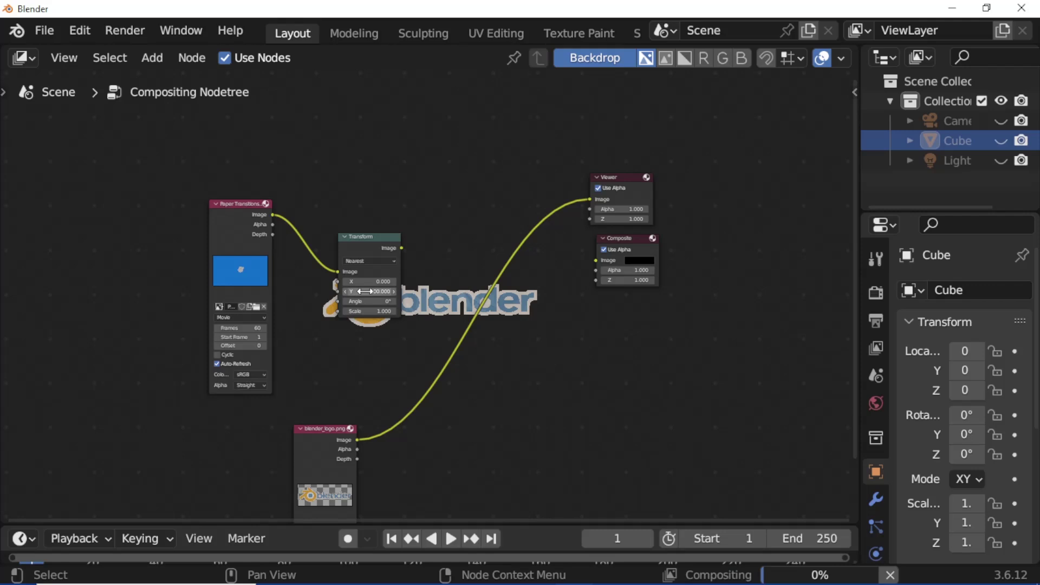
ctrl+shift+click(384, 249)
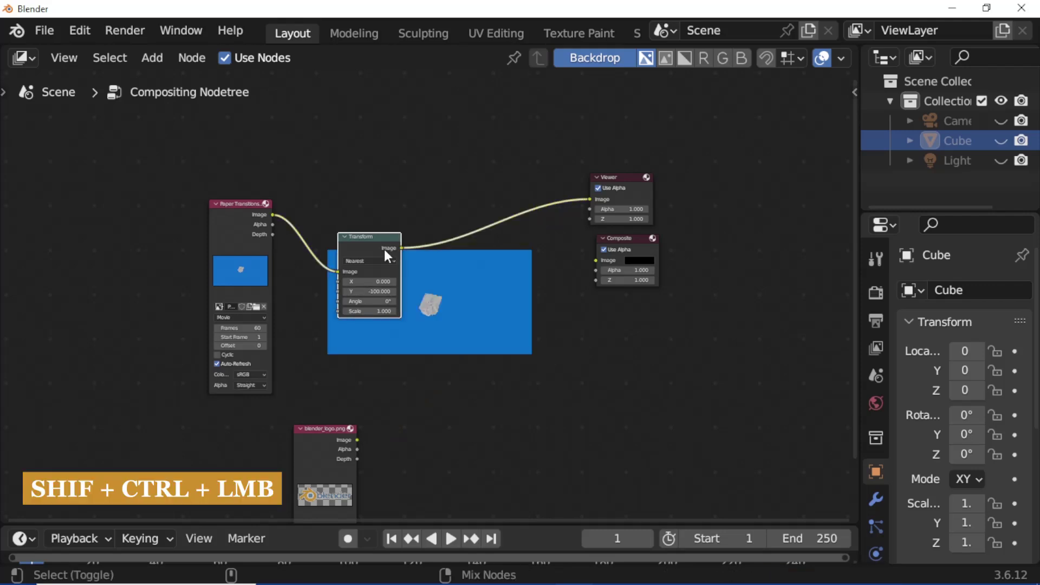
drag(334, 435, 246, 411)
key(shift+a)
Add an Alpha Over node with the logo's alpha linked into its Fac
text(alpha over)
key(Return)
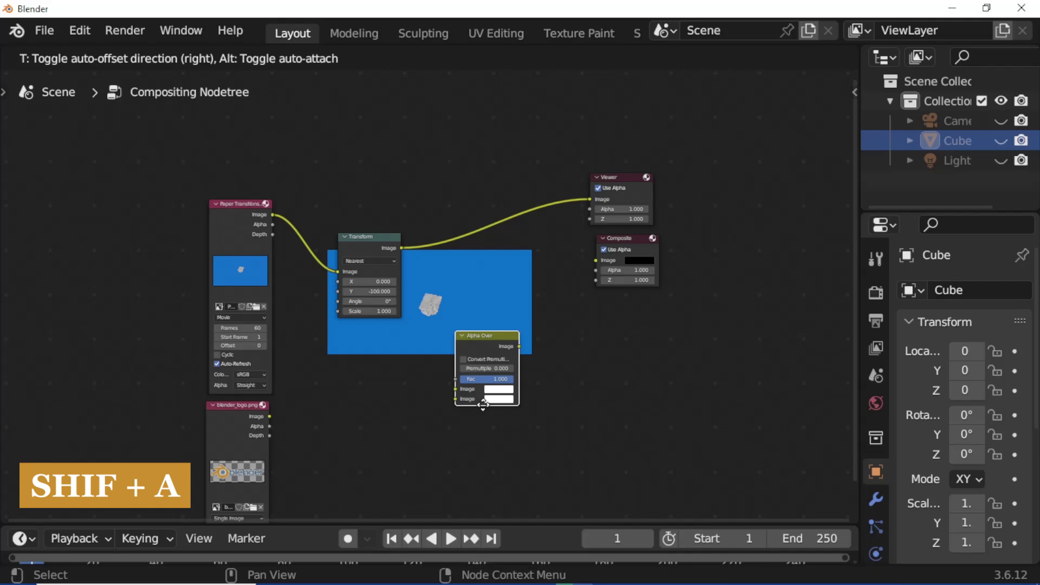
click(480, 353)
drag(270, 426, 451, 336)
drag(404, 248, 449, 359)
Make Alpha Over's first image colour transparent black and send its result to the Viewer
click(500, 348)
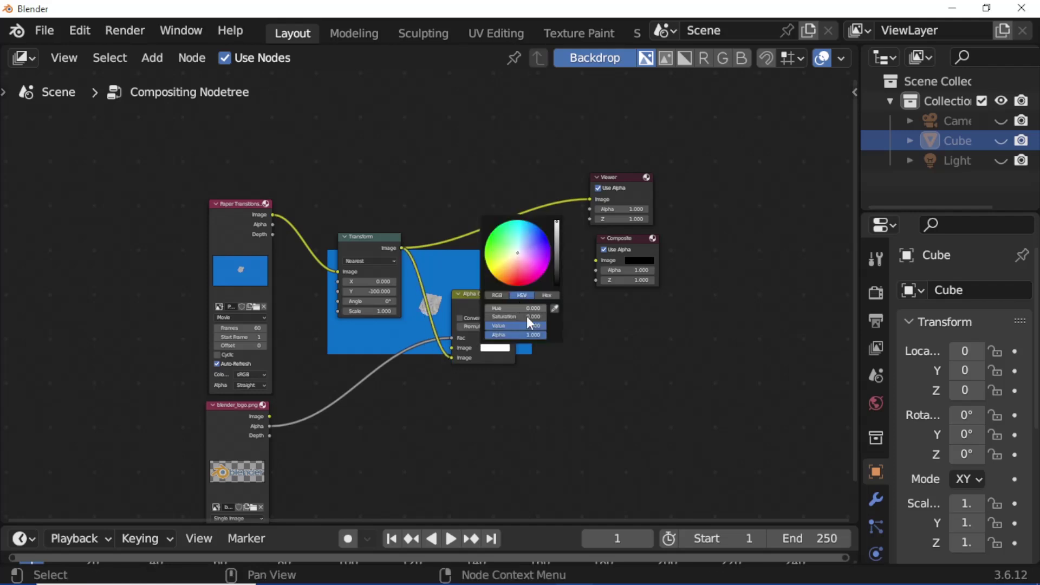
drag(542, 335, 486, 335)
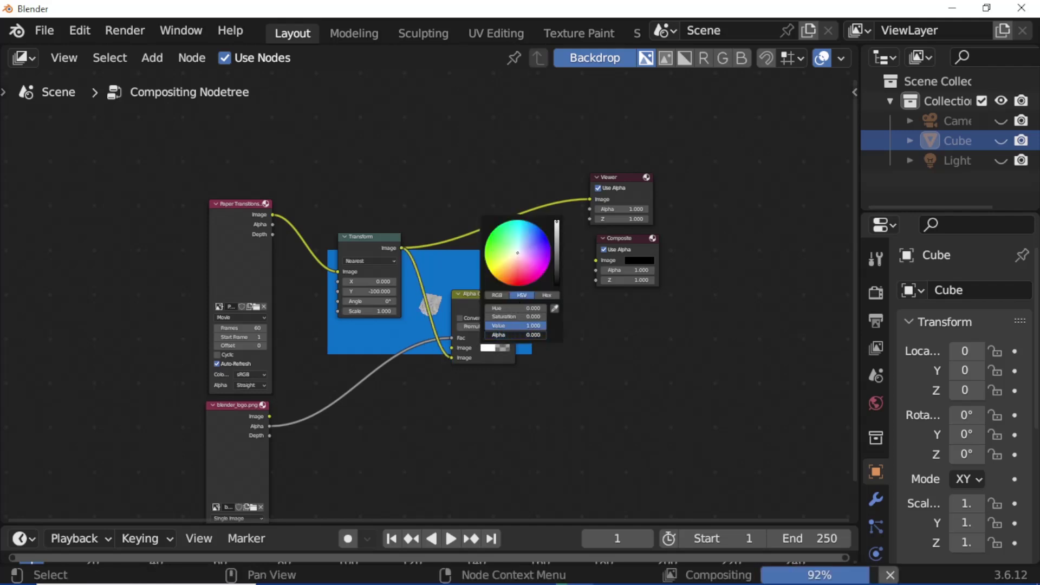
drag(558, 232, 517, 351)
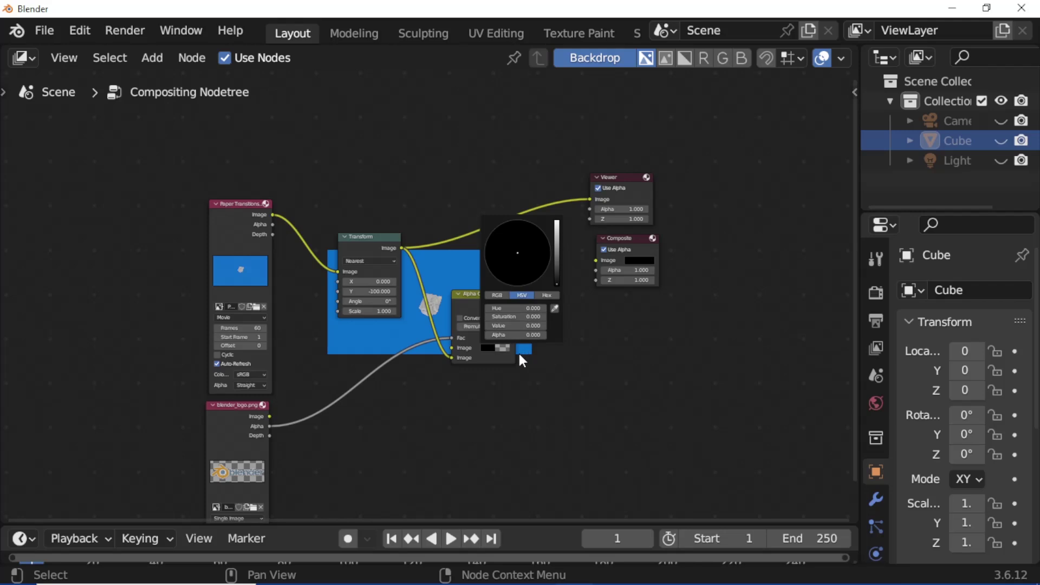
drag(515, 305, 591, 201)
drag(492, 300, 469, 249)
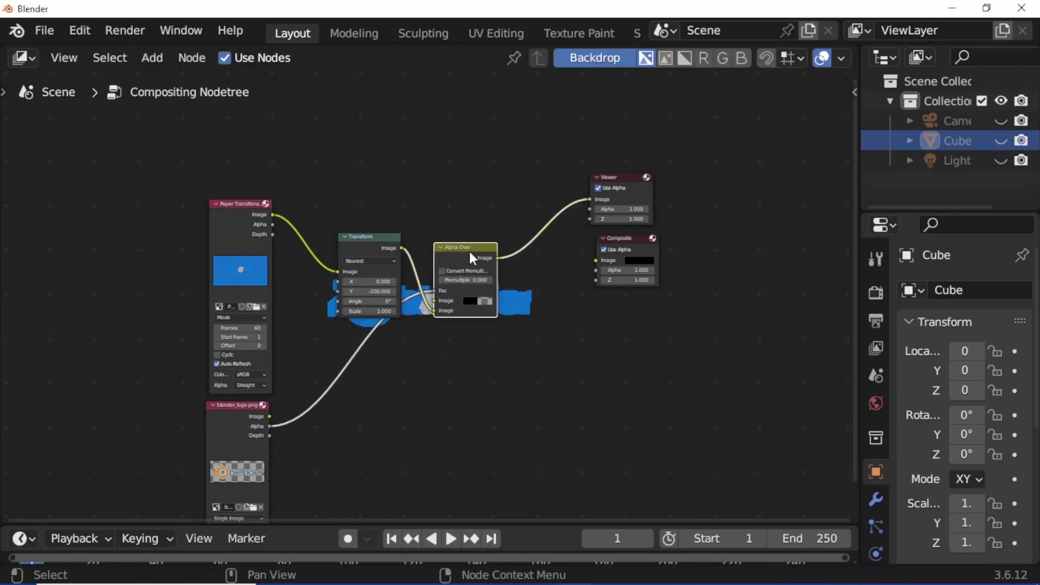
click(365, 246)
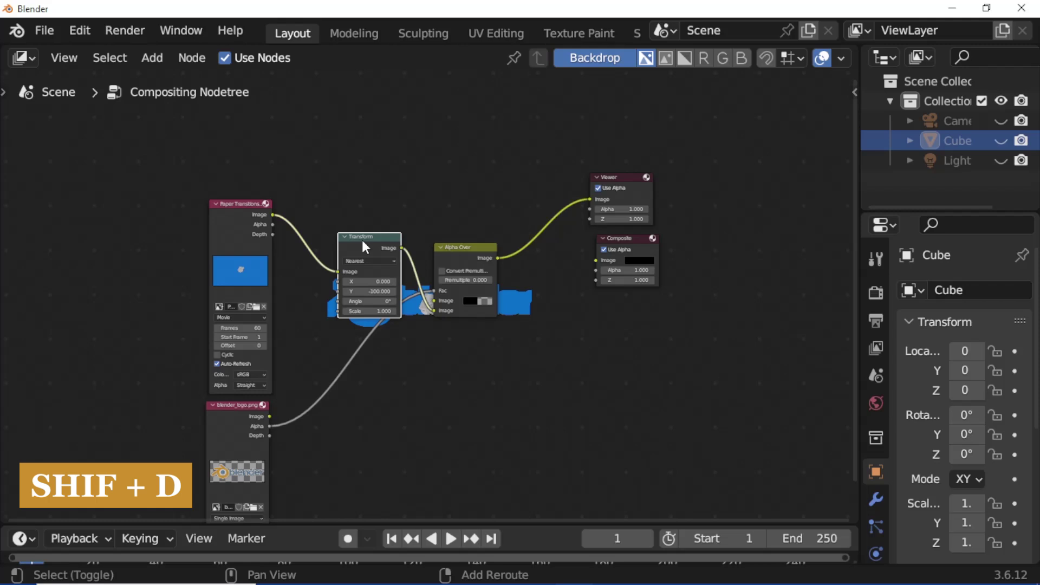
Duplicate the Transform node beside the logo node and set its scale to 0.95
key(shift+d)
click(387, 366)
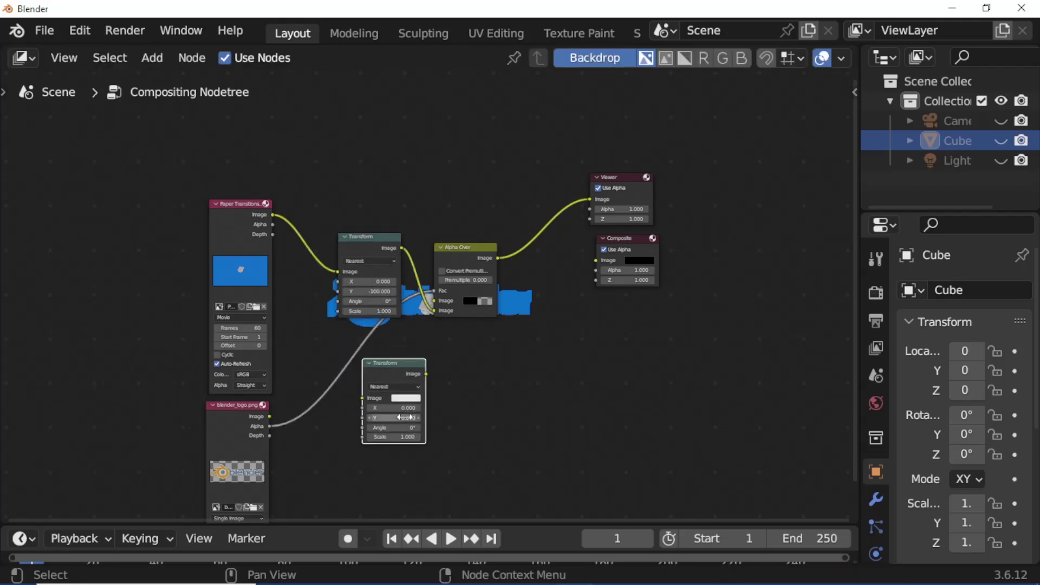
drag(395, 374, 353, 358)
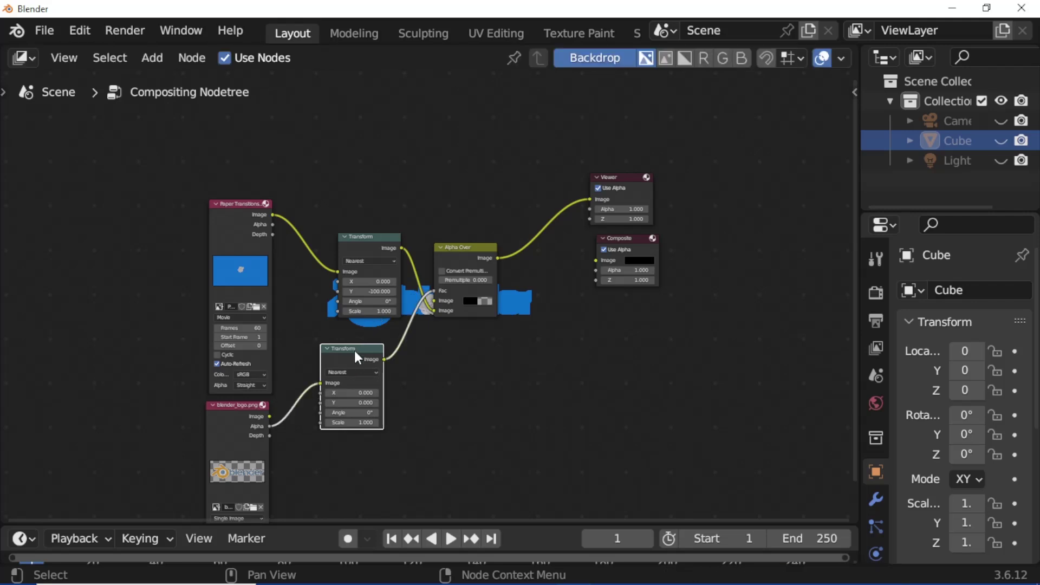
click(367, 423)
text(.95)
key(Return)
drag(467, 247, 480, 251)
key(shift+a)
Insert a Keying node between Alpha Over and the Viewer
text(k)
key(Return)
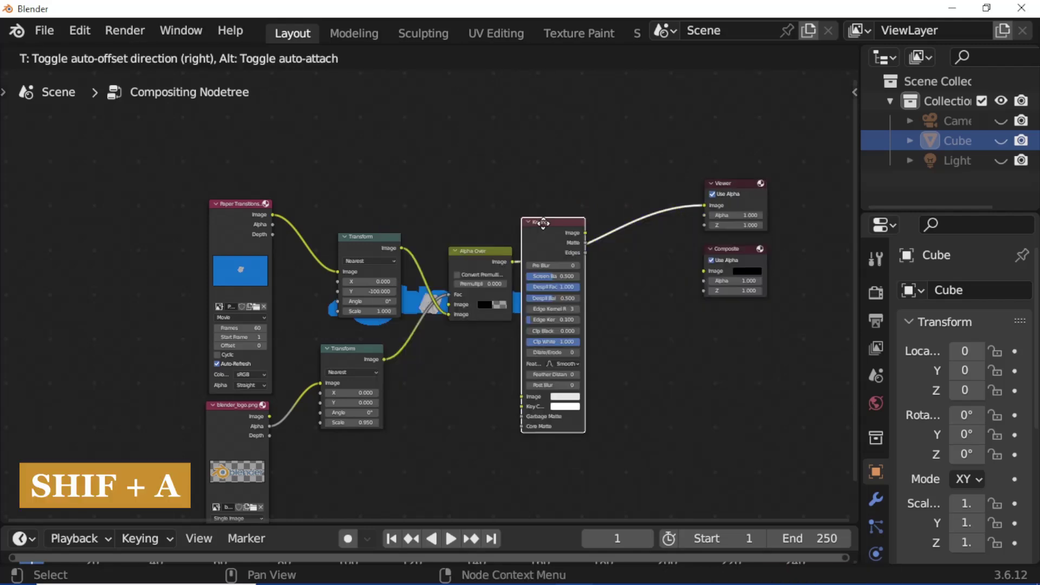
click(571, 187)
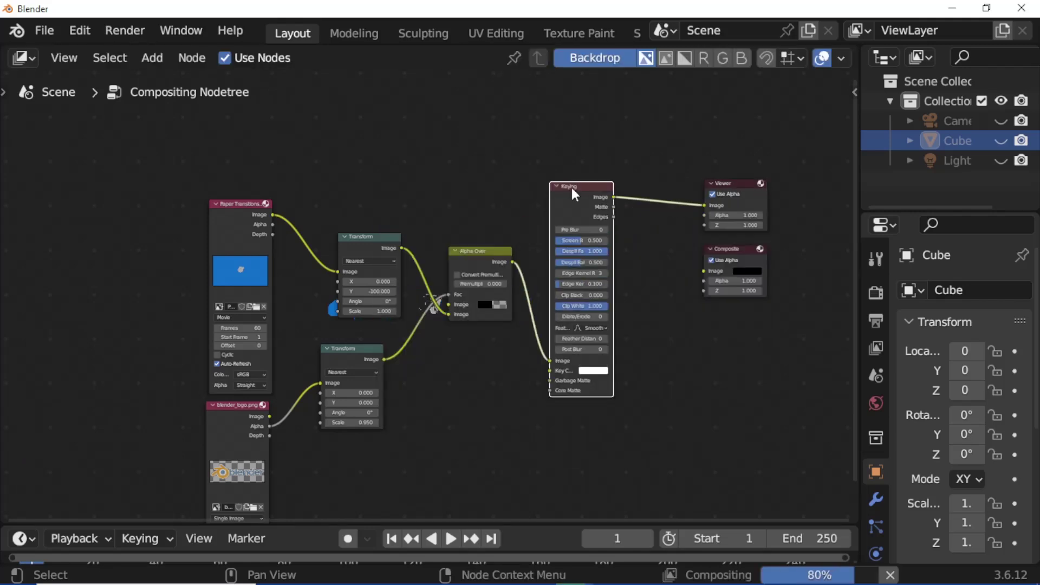
ctrl+shift+click(498, 249)
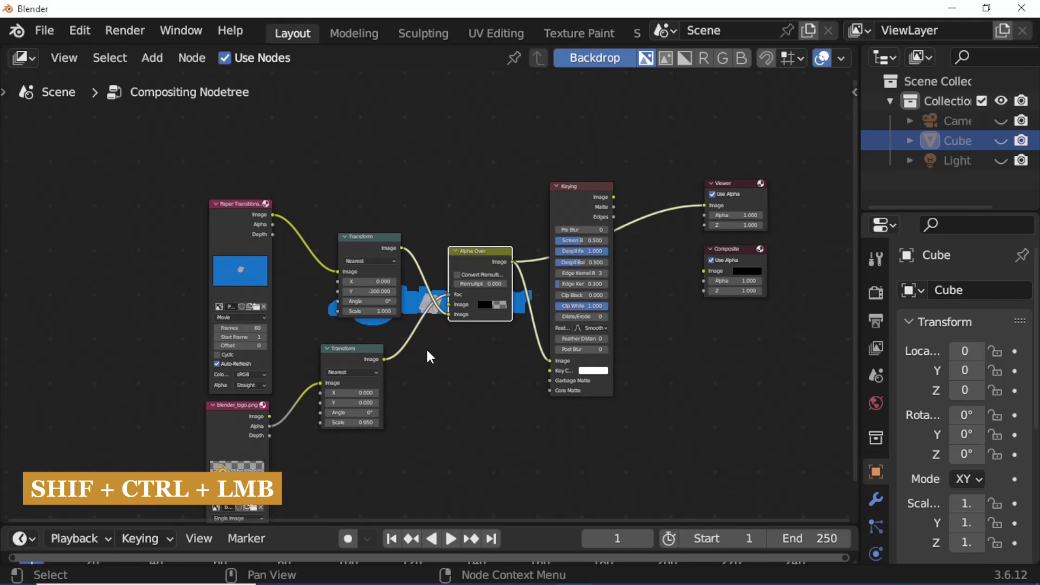
scroll(434, 287, up, 2)
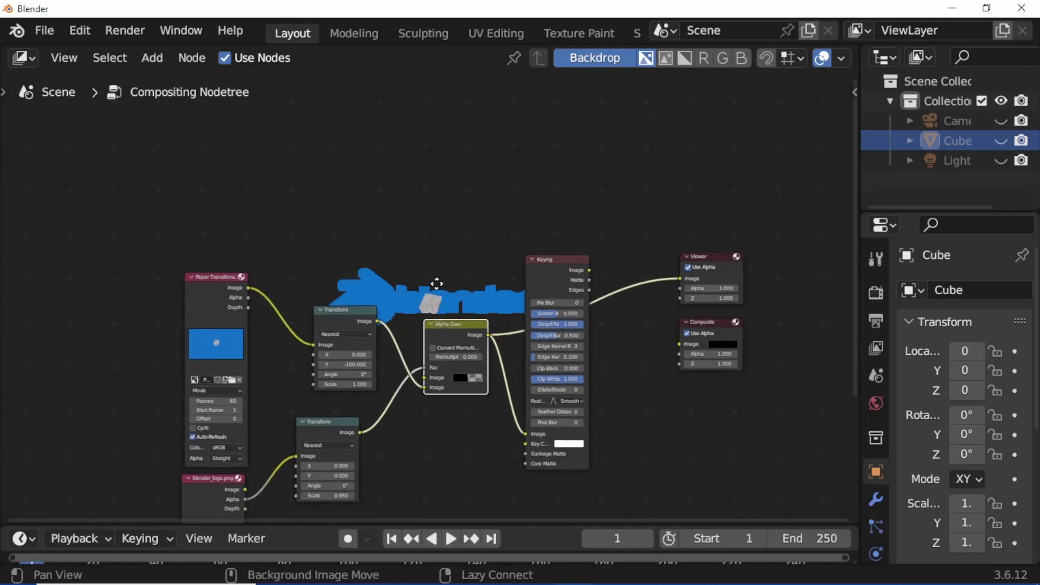
Sample the logo's blue as the Keying key colour, preview Keying, and raise Pre Blur to 1
click(601, 485)
click(678, 436)
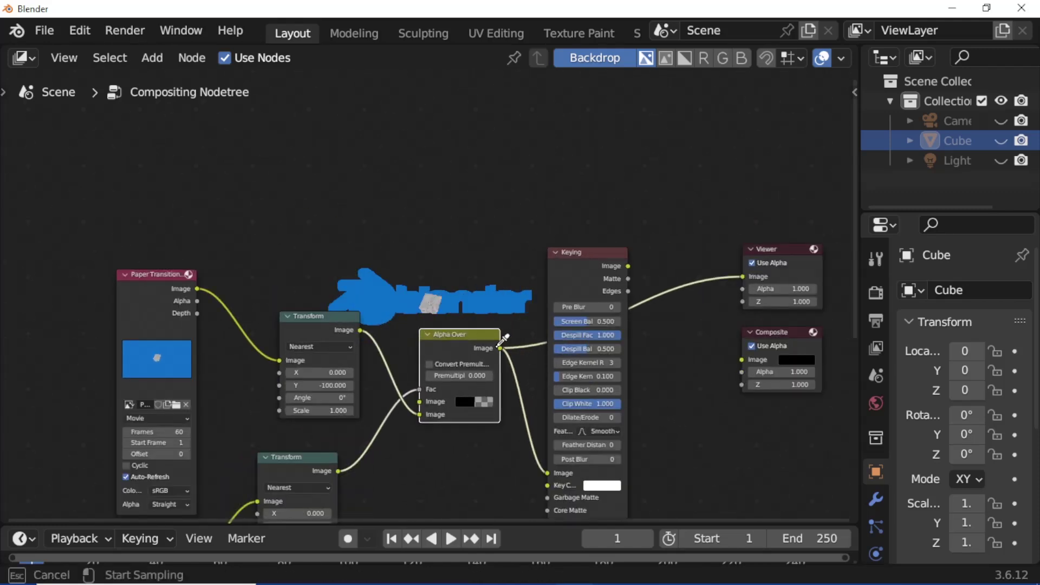
click(379, 301)
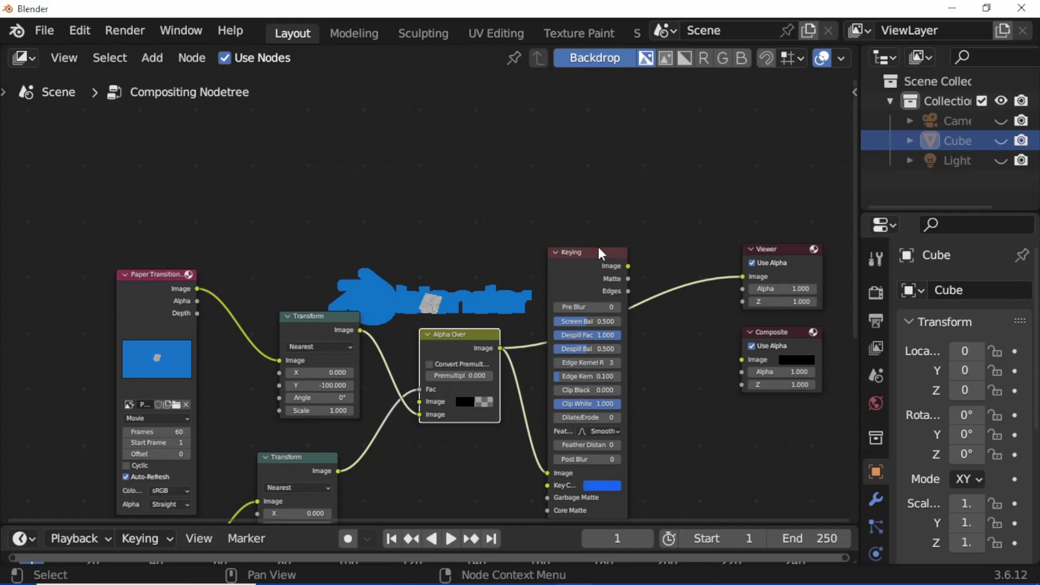
ctrl+shift+click(574, 275)
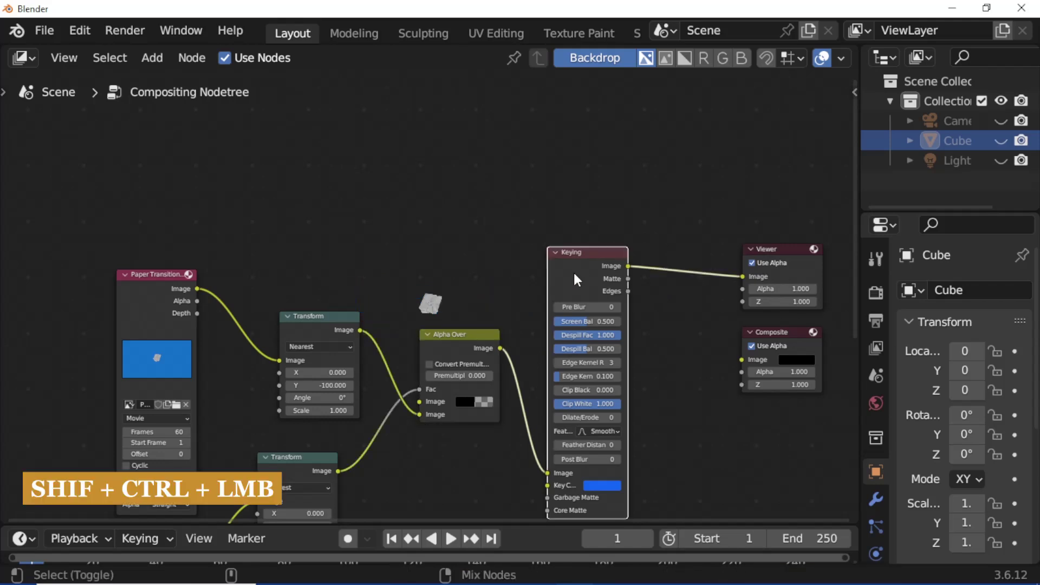
middle_drag(619, 309, 600, 257)
click(598, 255)
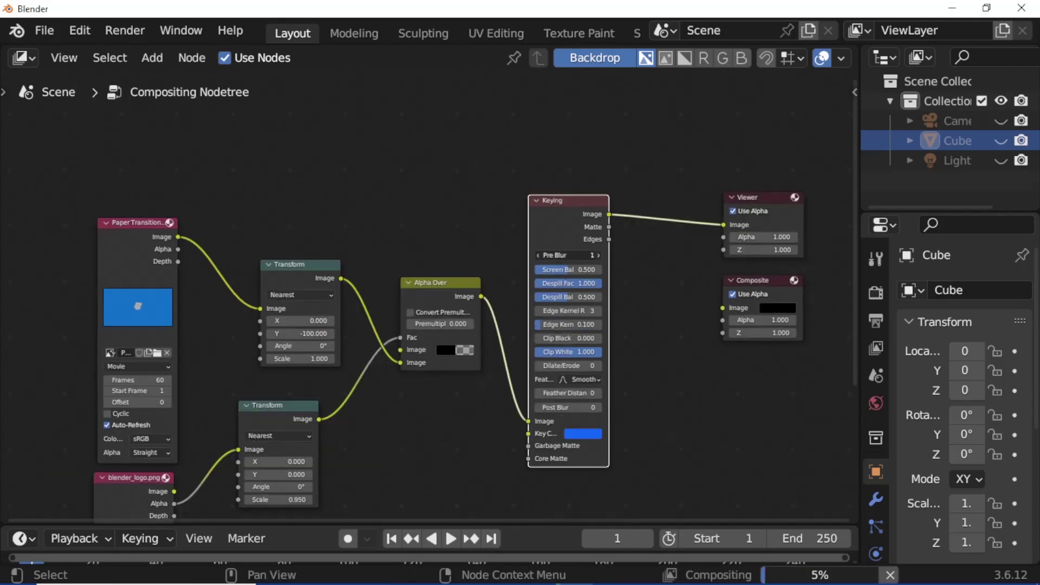
Set Keying to Pre Blur 2, Edge Kernel Tolerance 0, Clip Black 0.875, Dilate/Erode -10, Feather 2, Post Blur 1
click(600, 257)
click(577, 324)
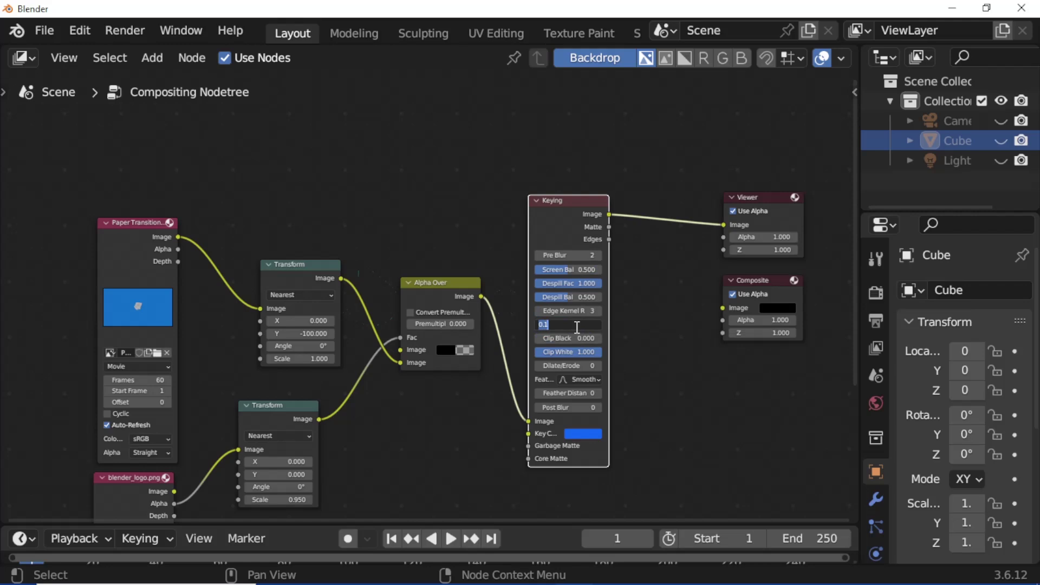
text(0)
key(Return)
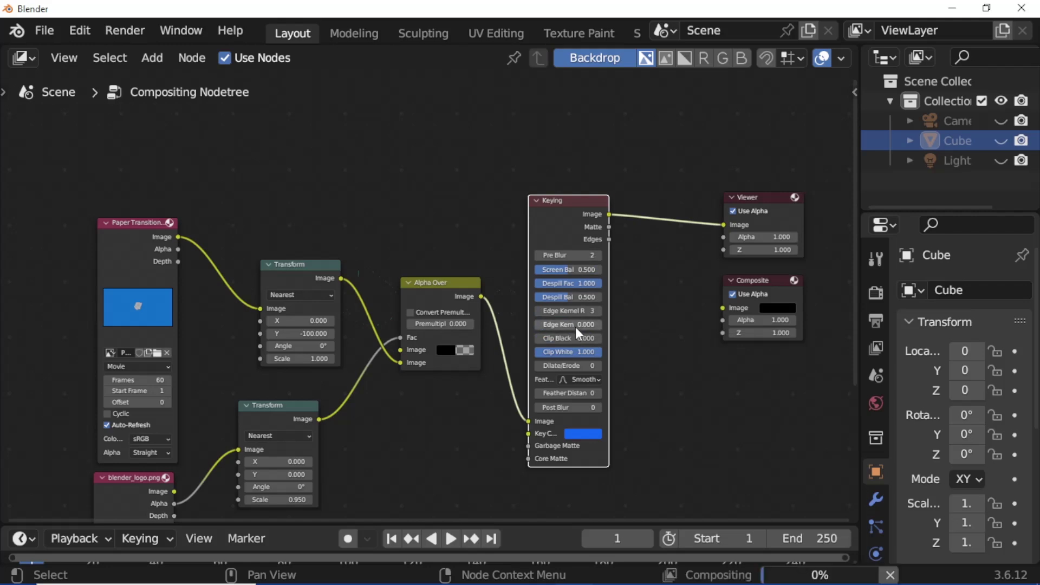
click(581, 338)
text(0.875)
key(Return)
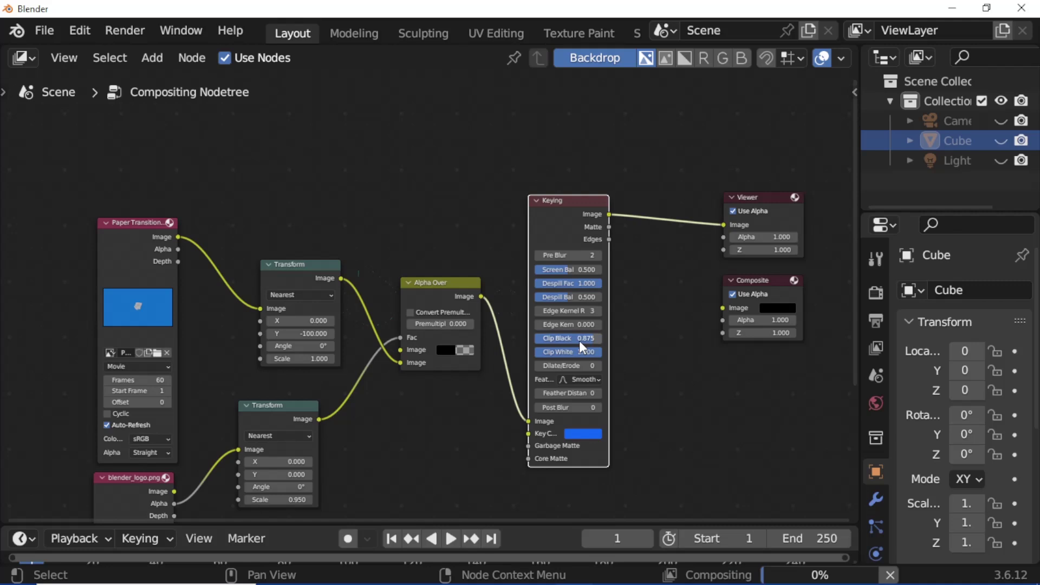
click(580, 365)
text(-1)
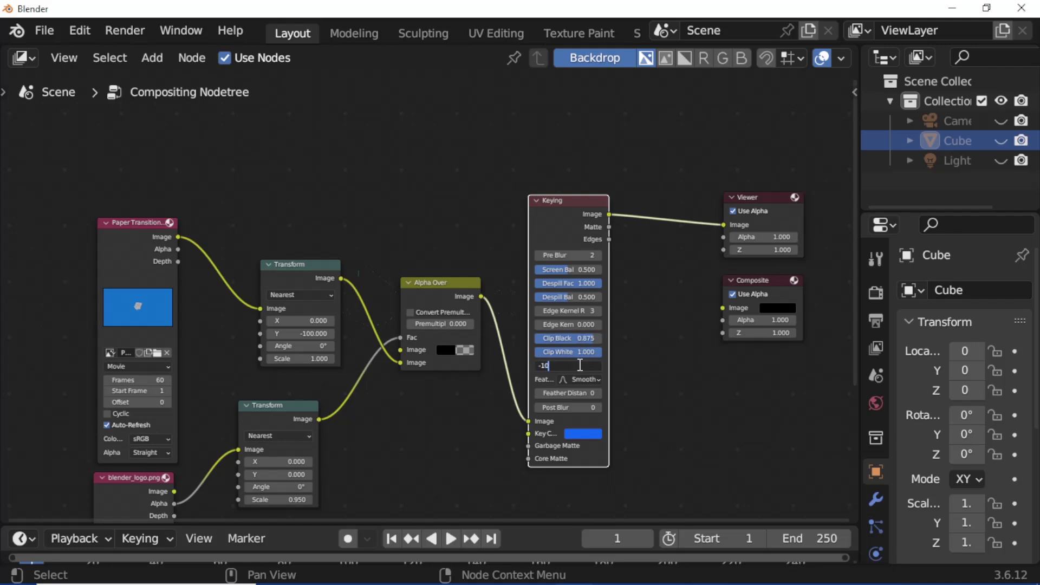
text(0)
key(Return)
click(600, 393)
click(599, 393)
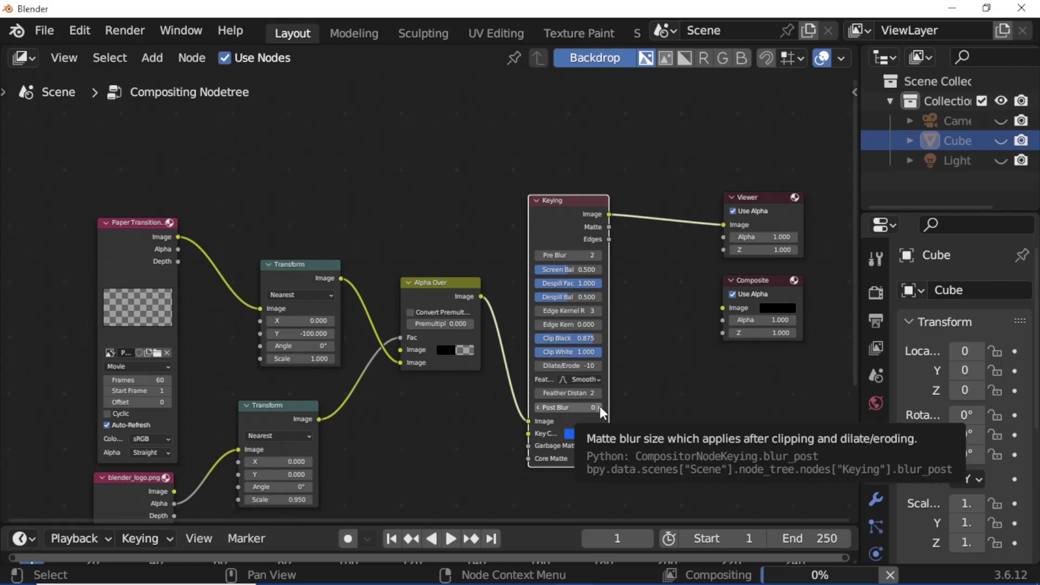
click(600, 406)
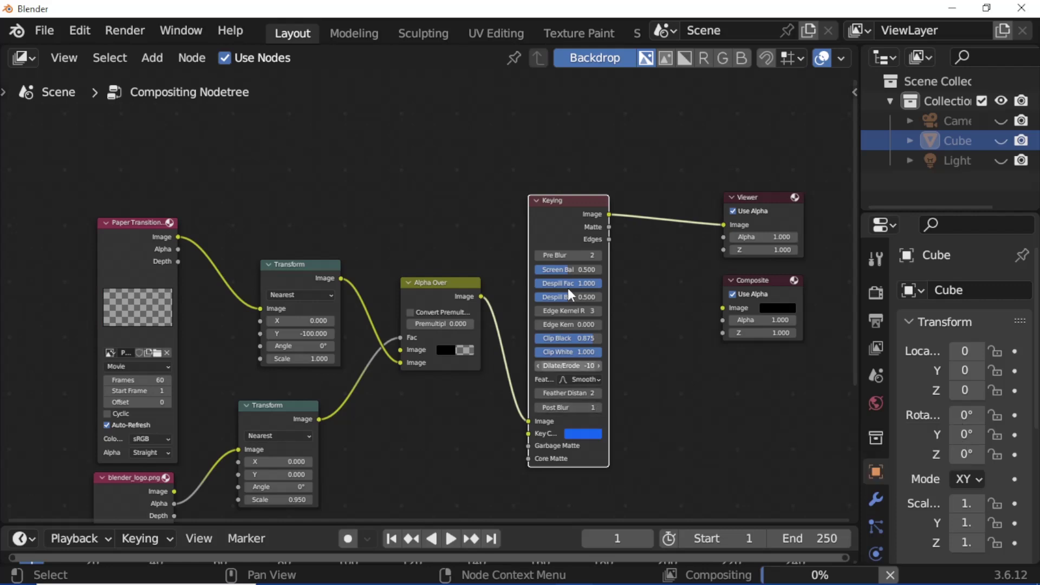
Scrub to around frame 31 and rearrange Alpha Over, Viewer and Composite nodes
alt+drag(470, 249, 395, 256)
click(491, 223)
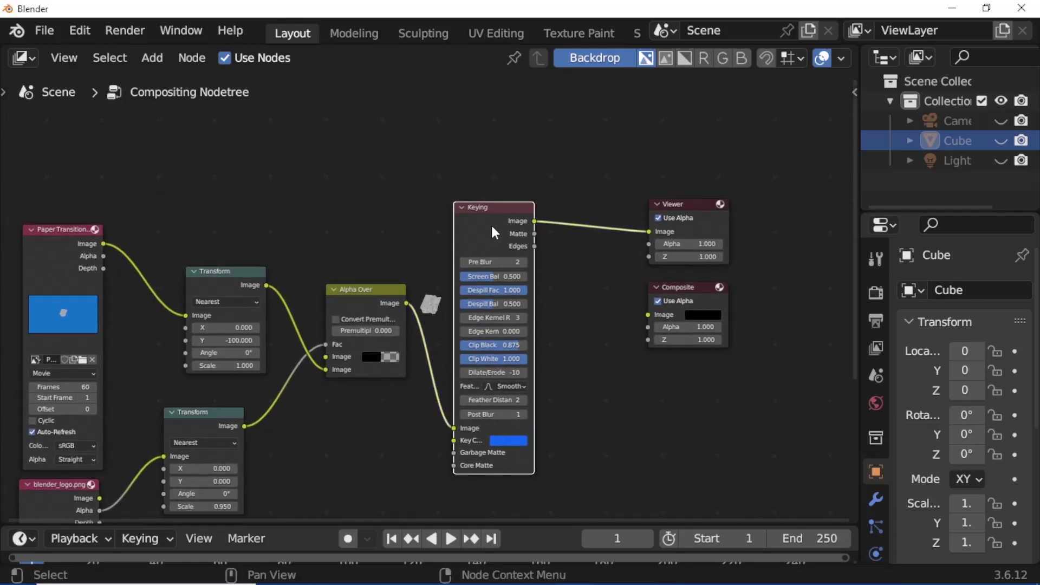
mouse_move(617, 539)
mouse_down()
mouse_move(672, 539)
mouse_move(618, 538)
mouse_up()
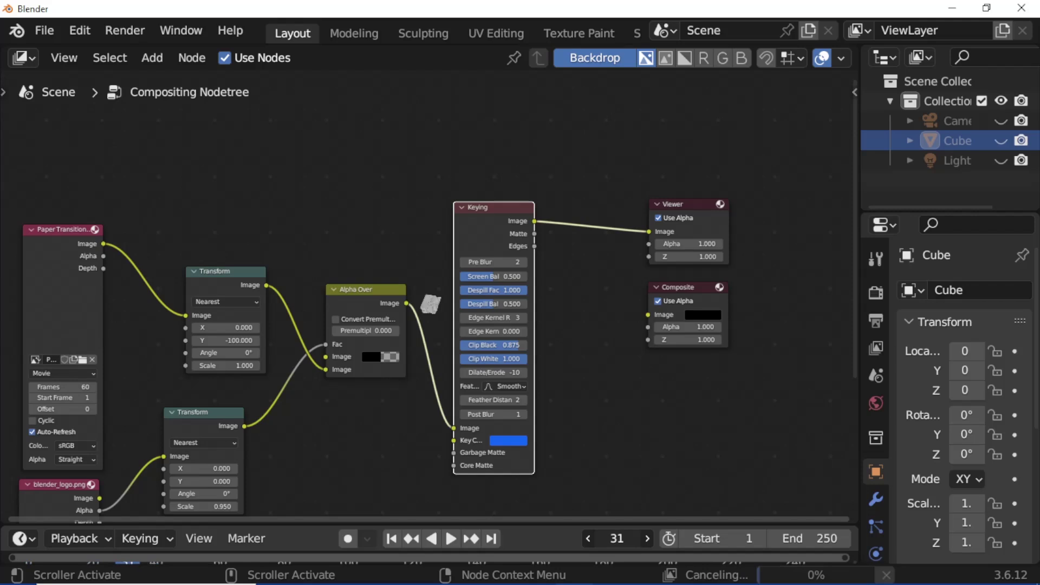
drag(356, 310, 318, 361)
drag(648, 161, 593, 307)
key(g)
click(633, 301)
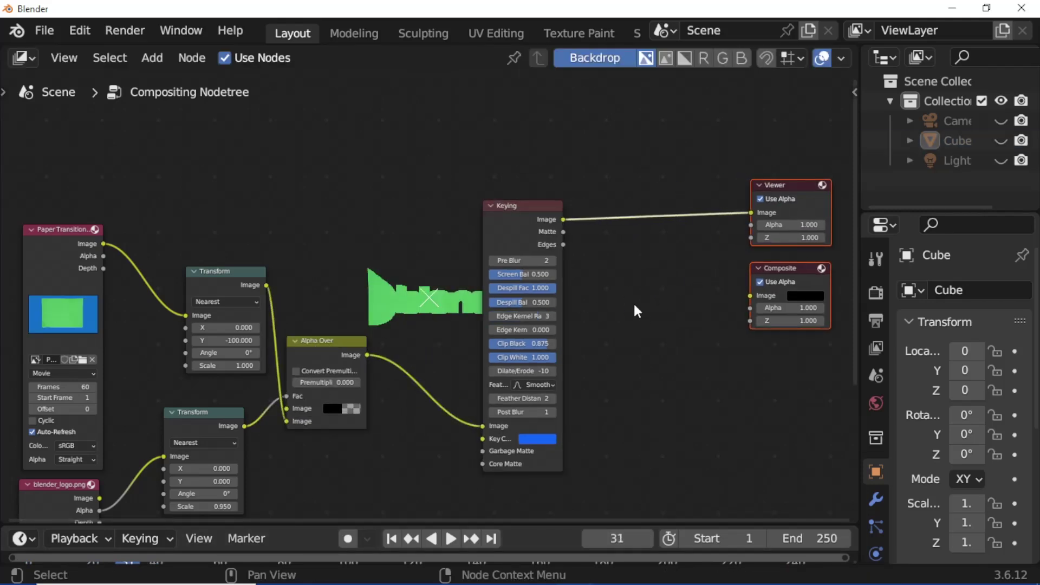
scroll(633, 301, down, 1)
Duplicate the Keying node and insert the copy between Keying and Viewer
click(545, 228)
drag(545, 229, 518, 233)
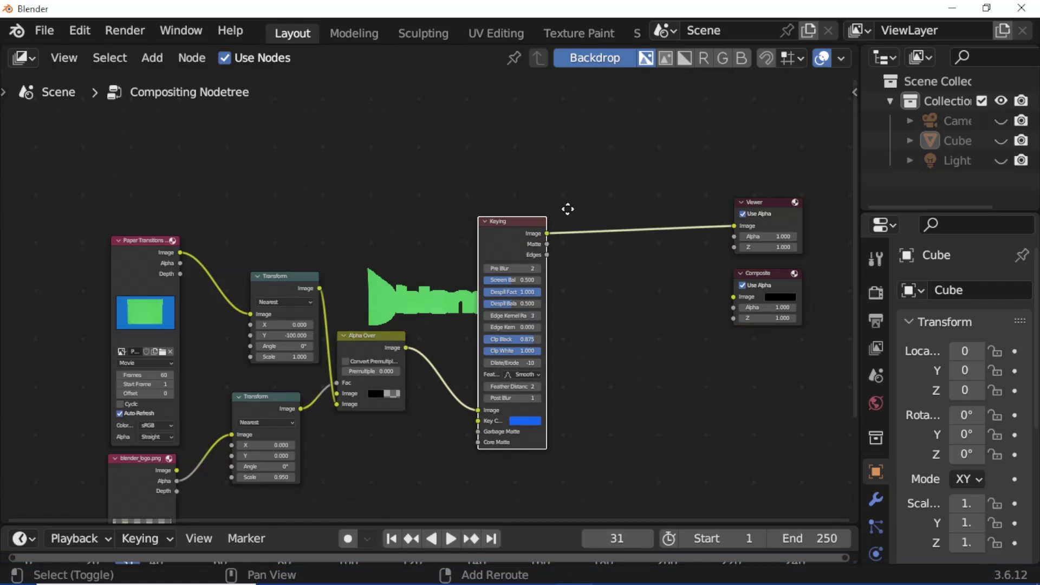
key(shift+d)
click(644, 407)
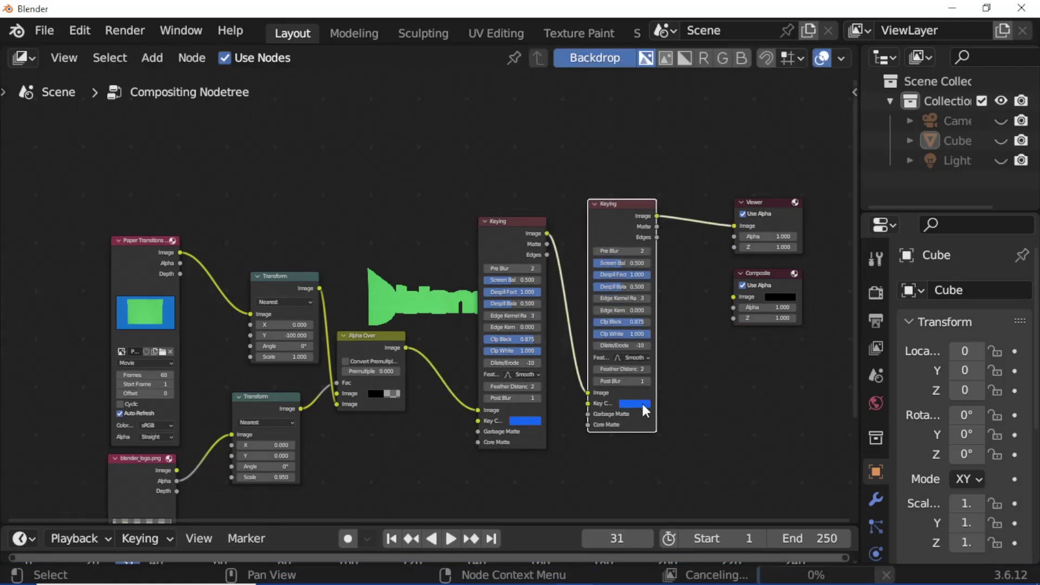
Sample green as the copy's key colour; set Edge Kernel Tolerance 1, Dilate/Erode 1, Feather Distance 0
click(642, 405)
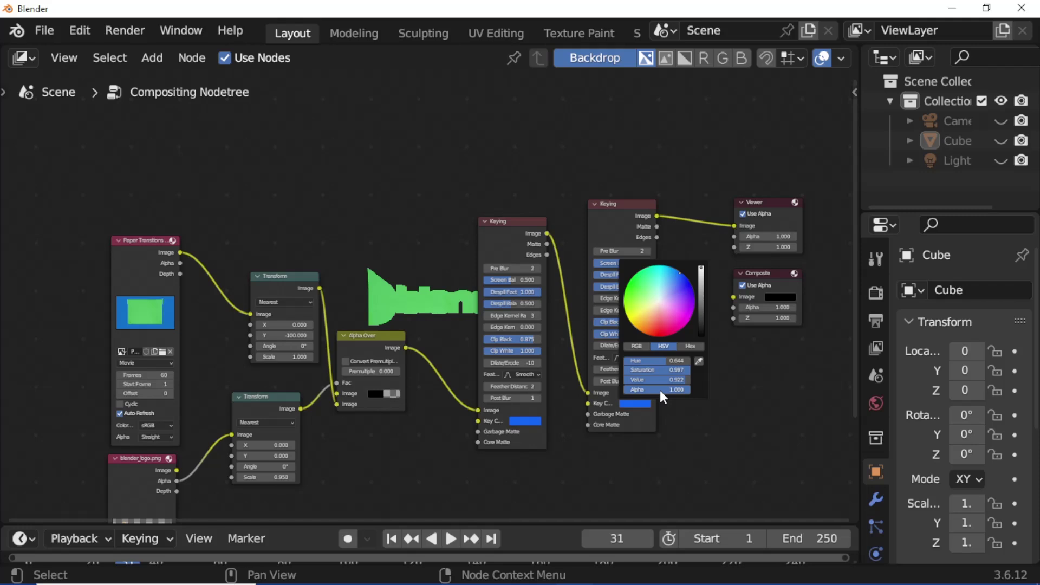
click(699, 361)
click(432, 310)
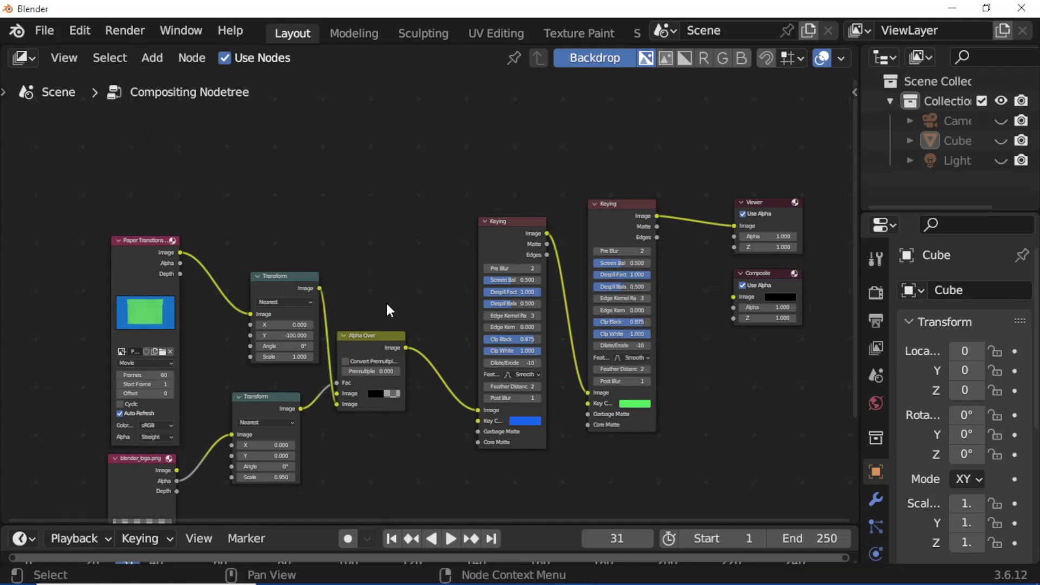
drag(604, 310, 650, 310)
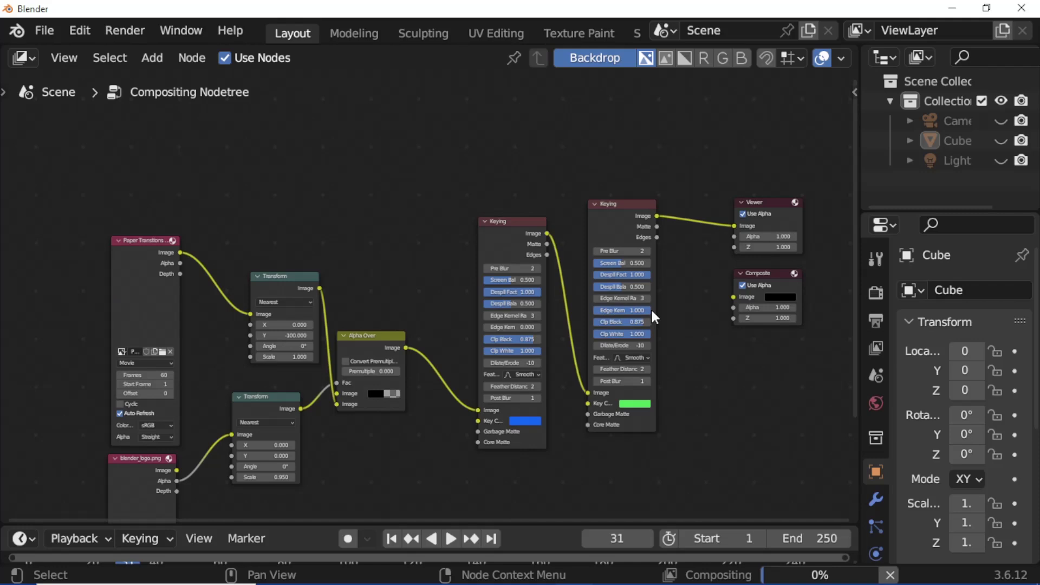
click(639, 345)
text(1)
key(Return)
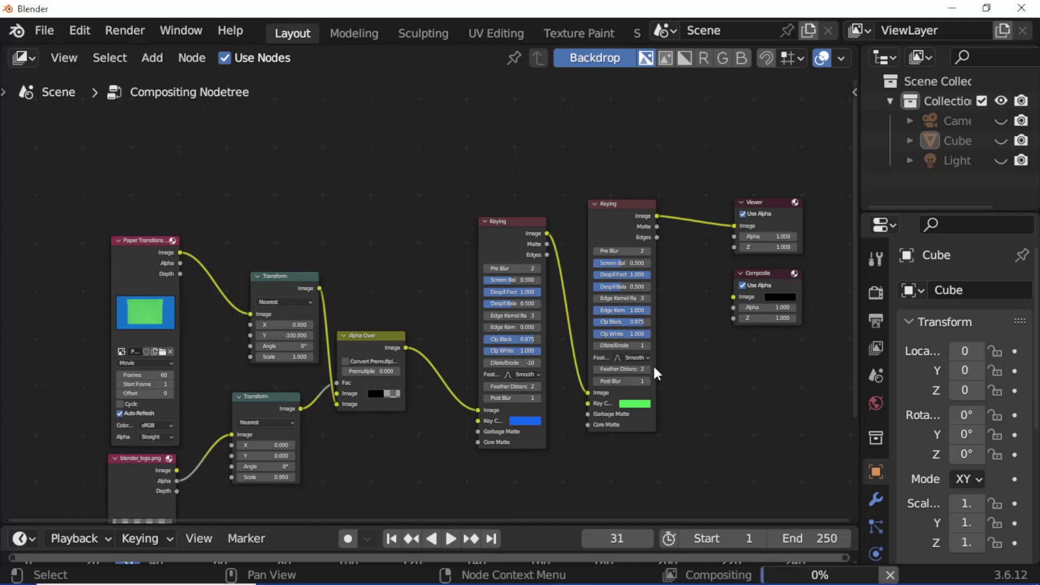
click(596, 369)
click(596, 368)
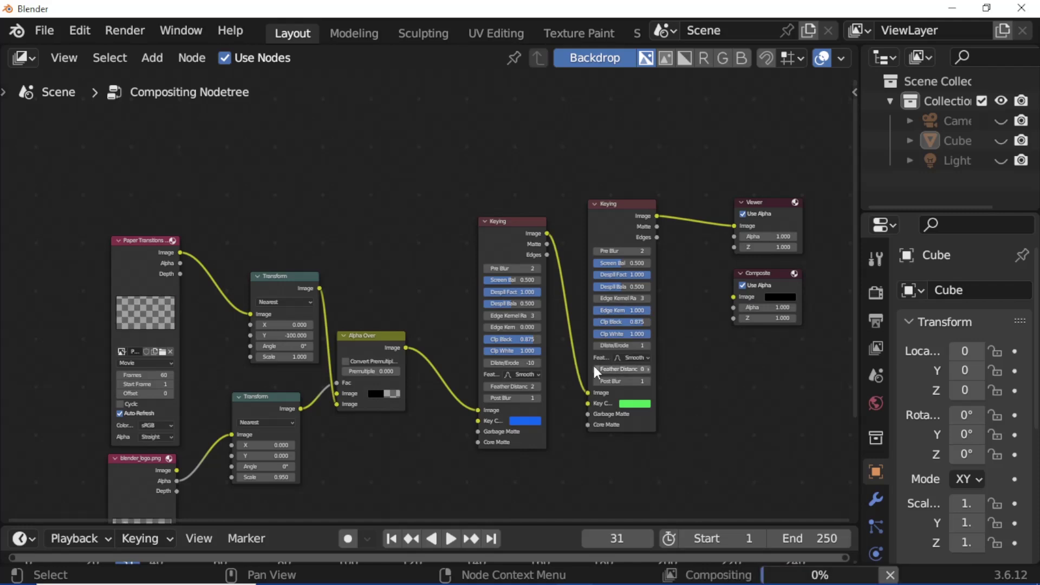
key(Home)
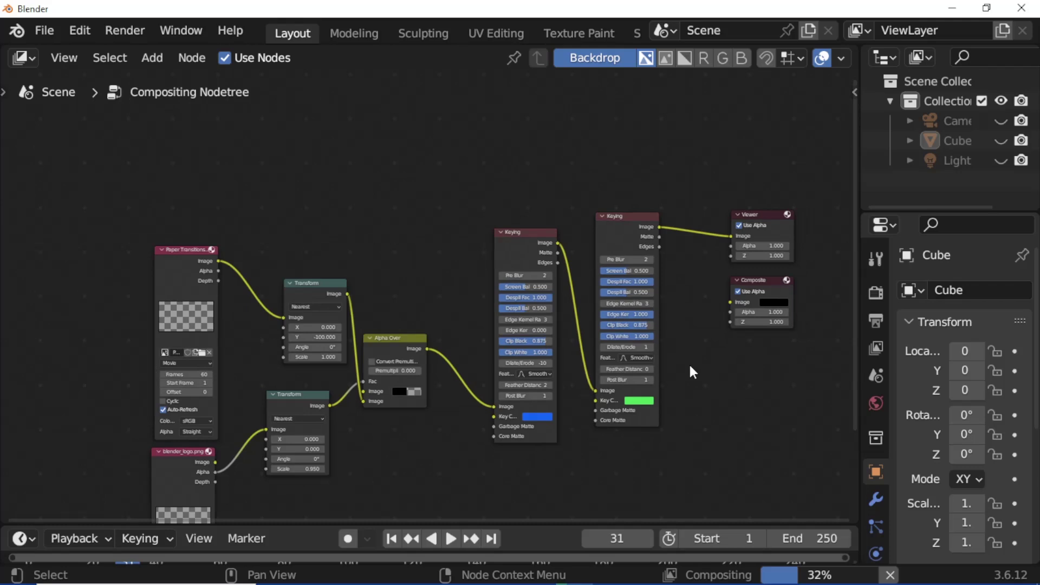
Duplicate Alpha Over next to the Keying nodes, view it, and link the first Keying's Matte into its Fac
click(333, 259)
key(shift+d)
click(500, 362)
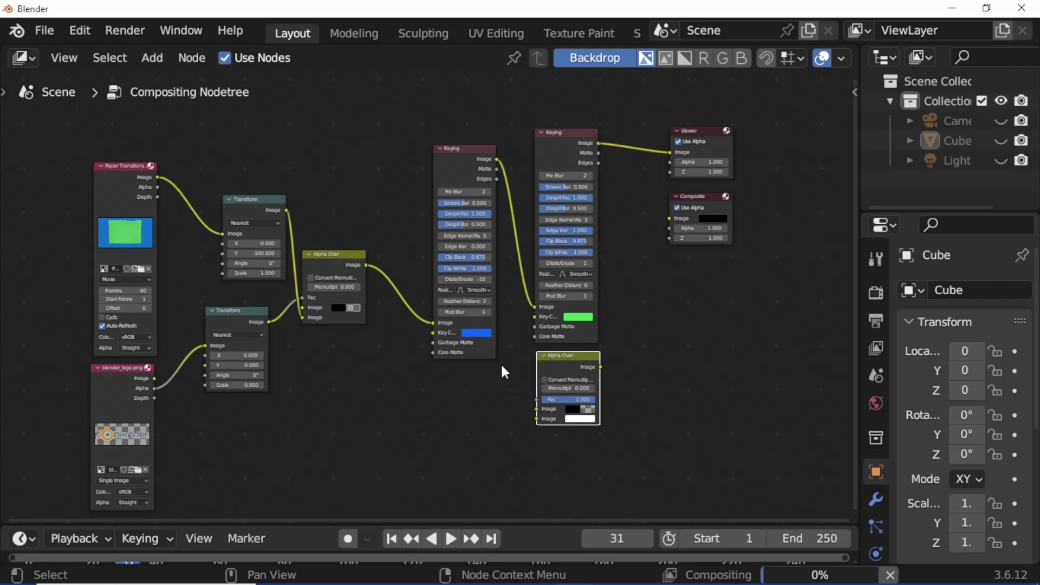
ctrl+shift+click(565, 362)
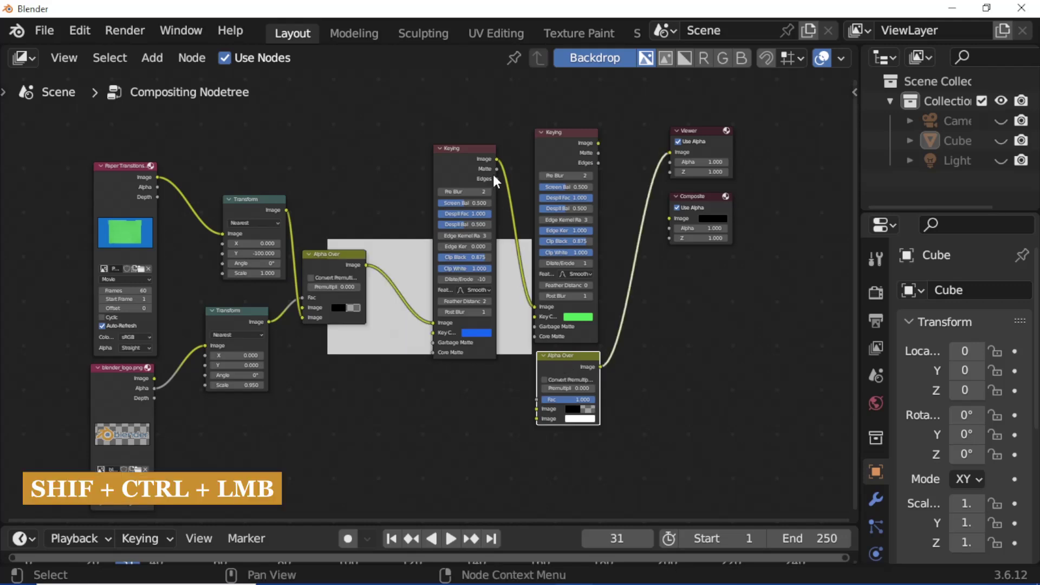
drag(496, 169, 532, 399)
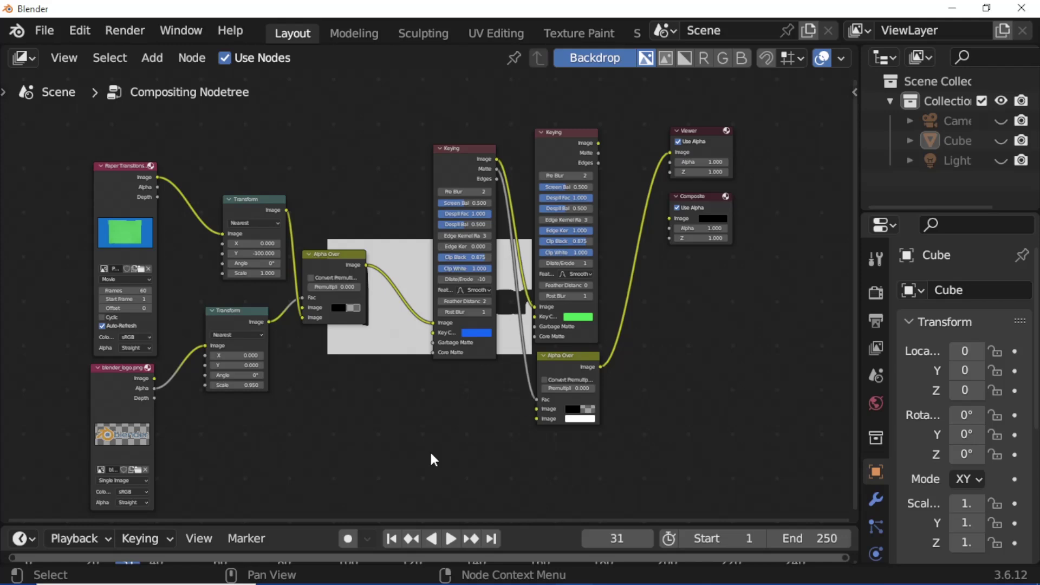
scroll(431, 457, down, 1)
Duplicate the logo's Transform node, feed blender_logo into it, and connect it to the lower Alpha Over
middle_drag(433, 457, 444, 410)
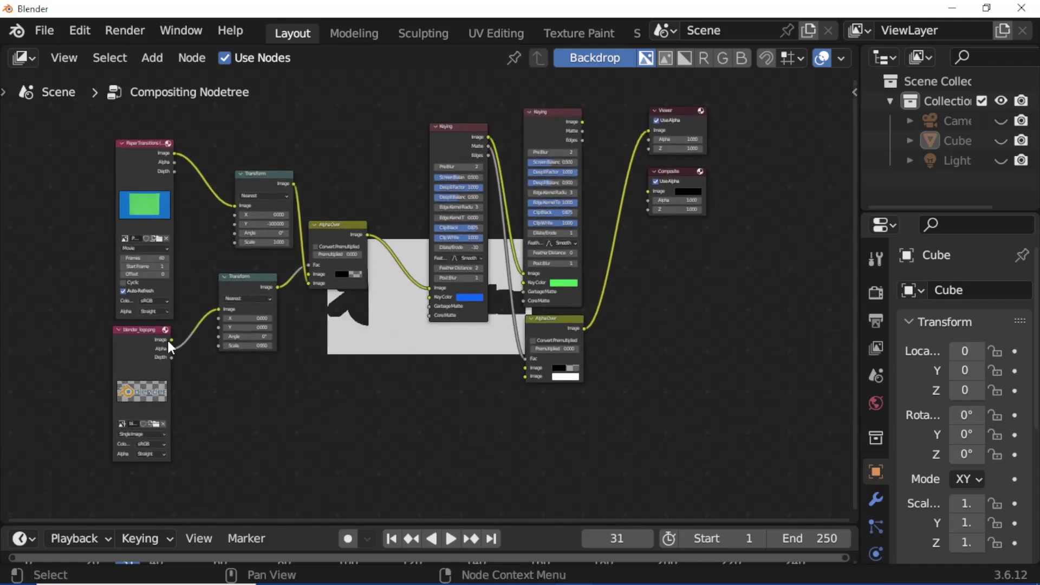
click(252, 277)
key(shift+d)
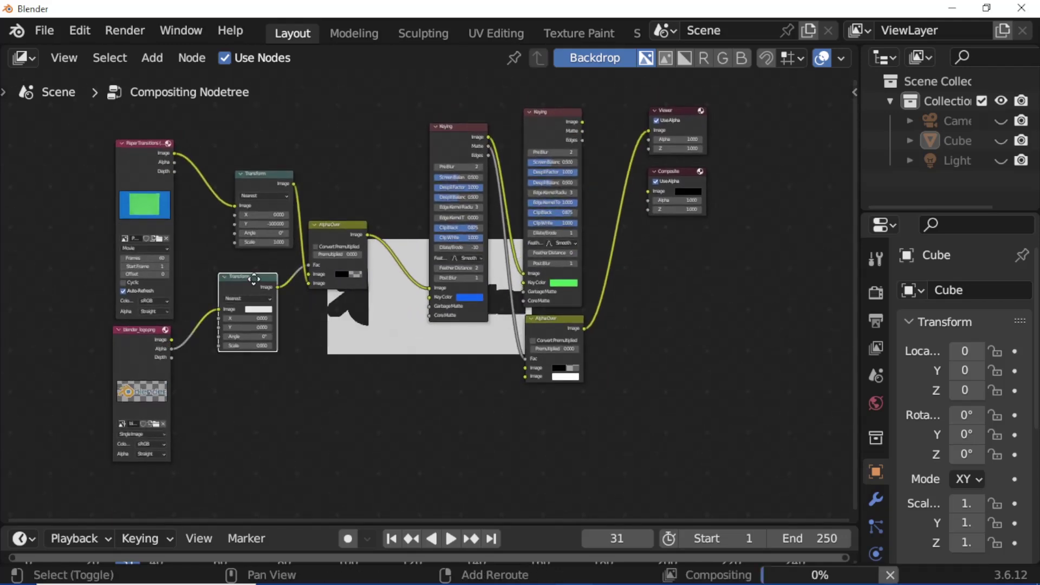
click(322, 365)
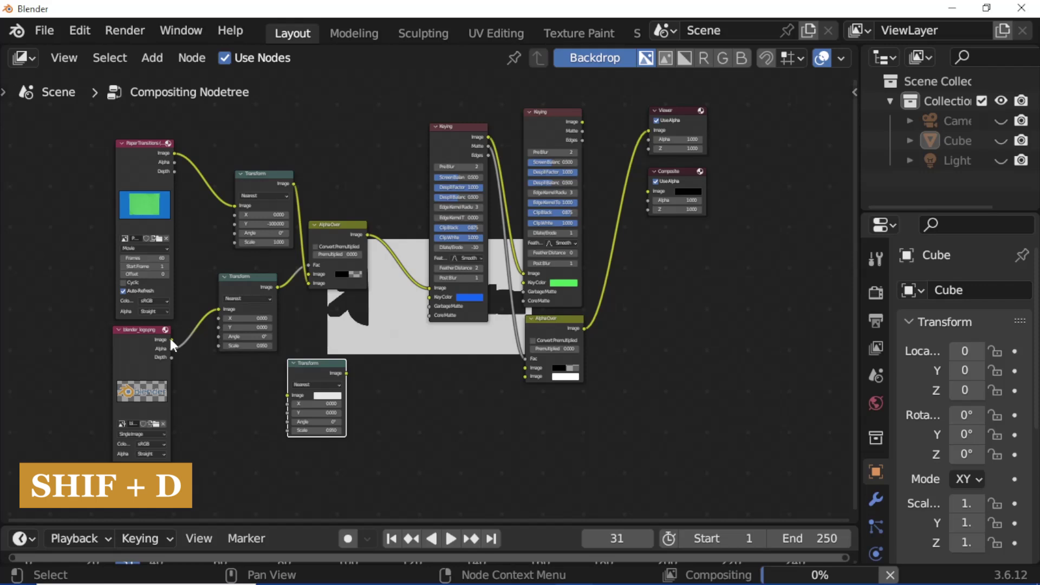
drag(172, 339, 294, 394)
drag(345, 373, 523, 369)
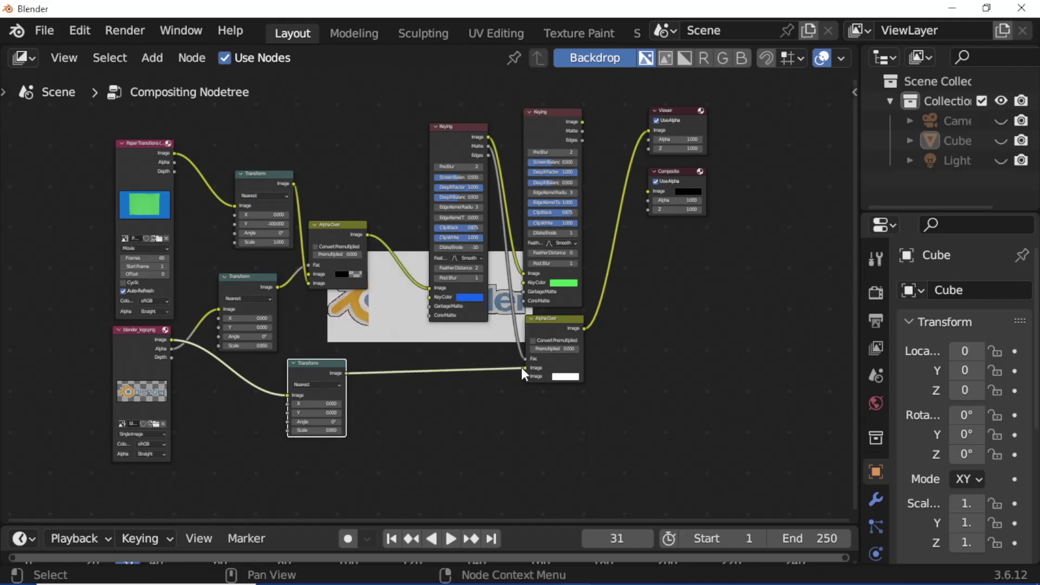
drag(335, 381, 344, 341)
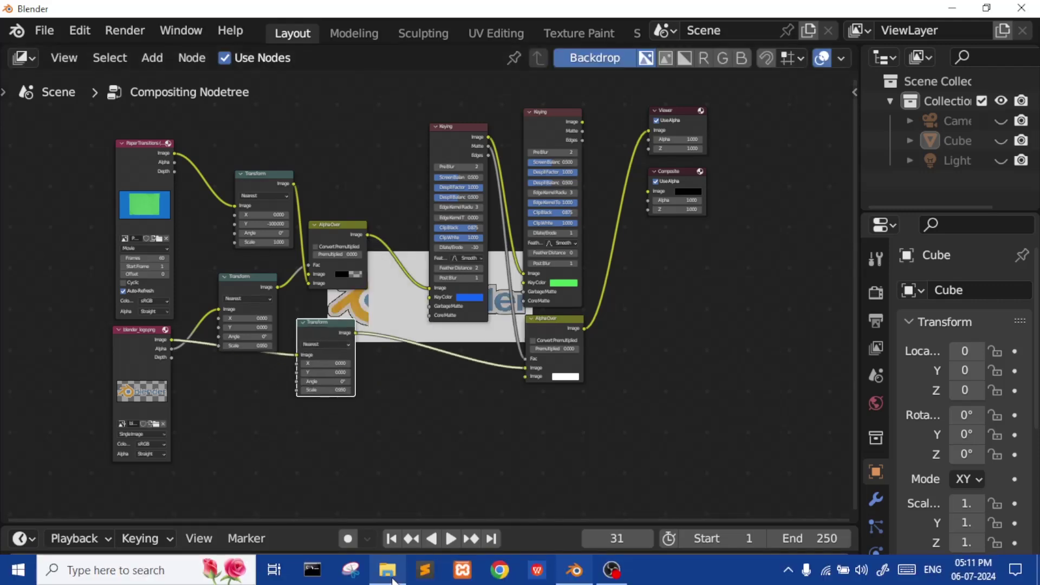
Add grid.mp4 from the Paper Elements folder to the compositor as an image node
click(389, 569)
click(964, 238)
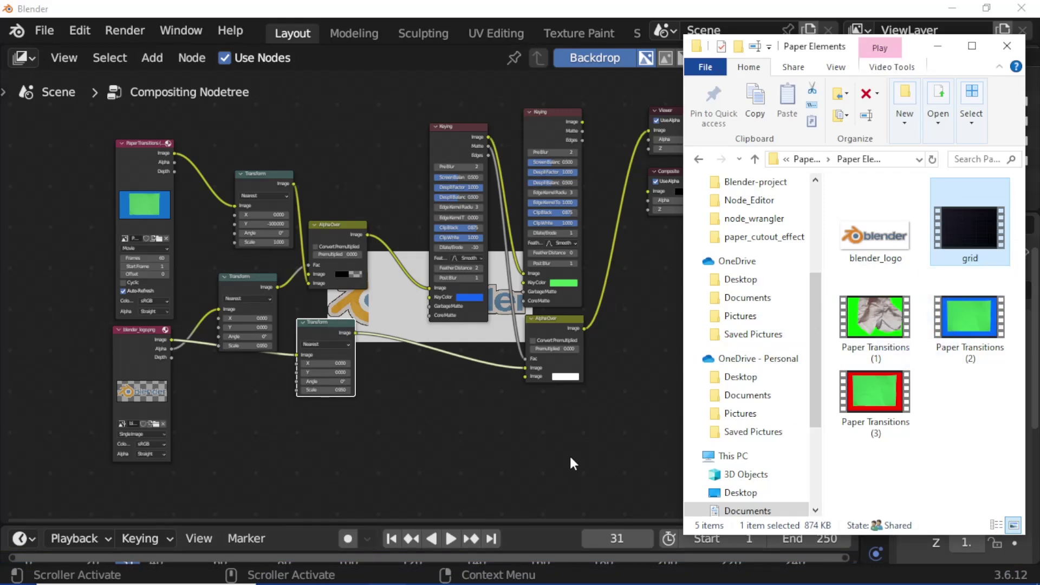
drag(141, 493, 135, 484)
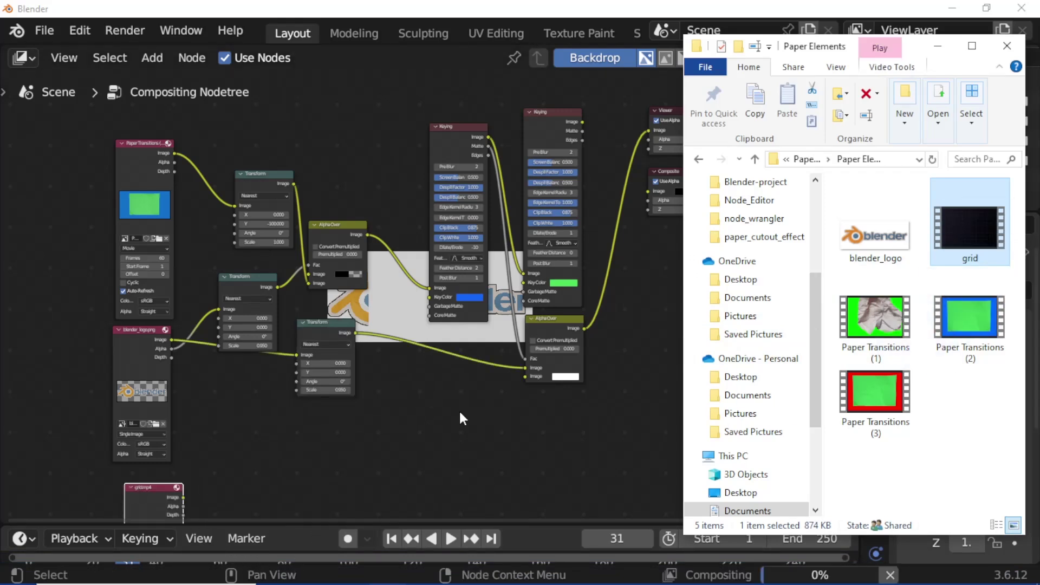
Set the grid.mp4 node's frame count to match its full 178-frame length
click(460, 412)
key(n)
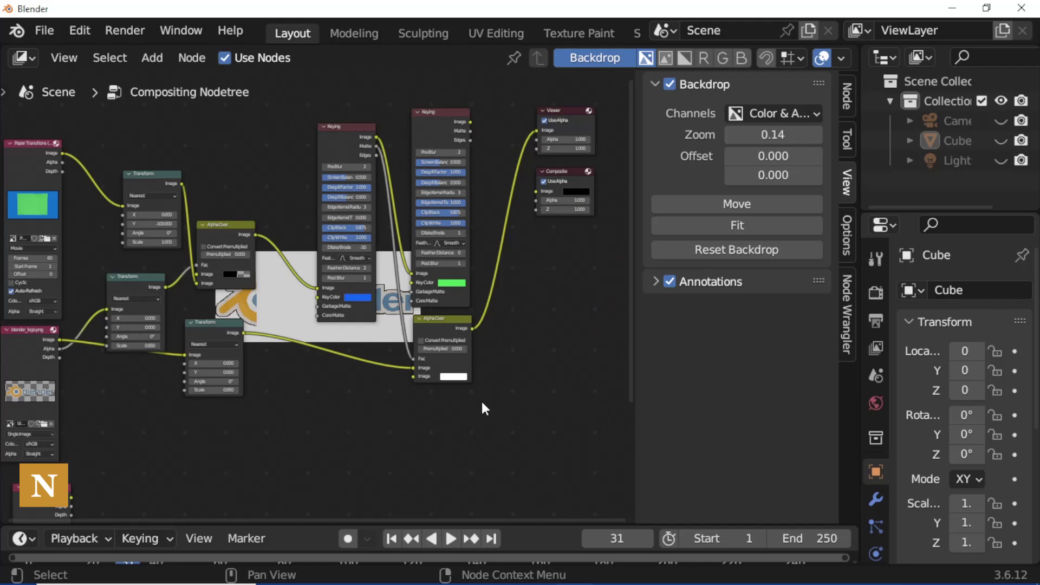
click(36, 495)
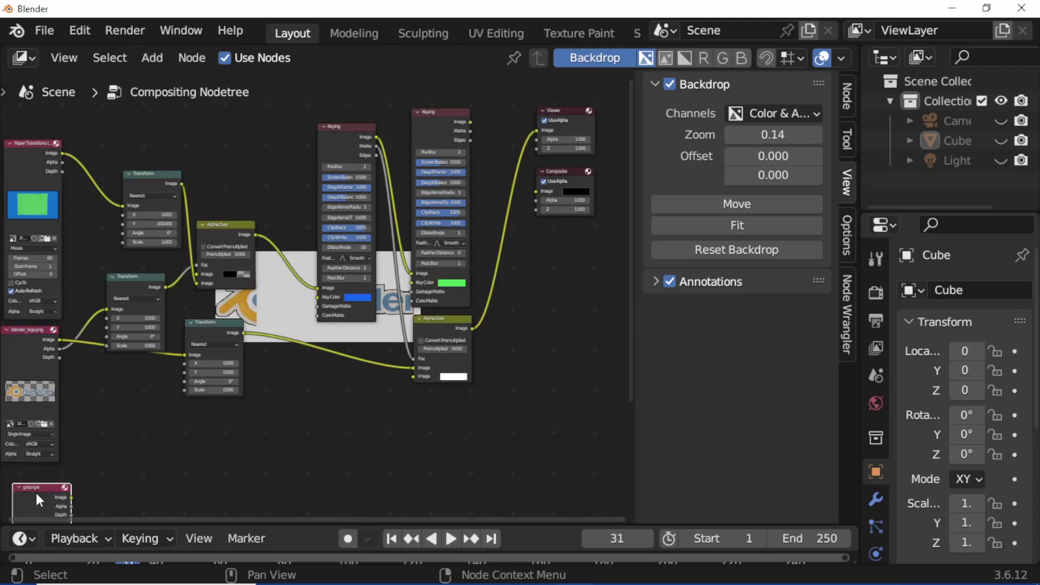
click(847, 96)
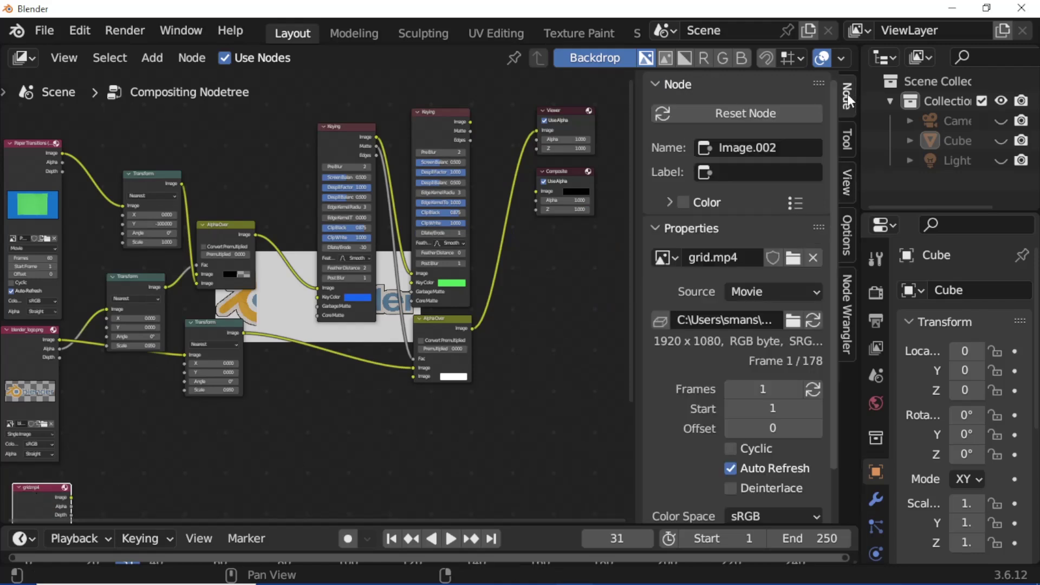
click(813, 389)
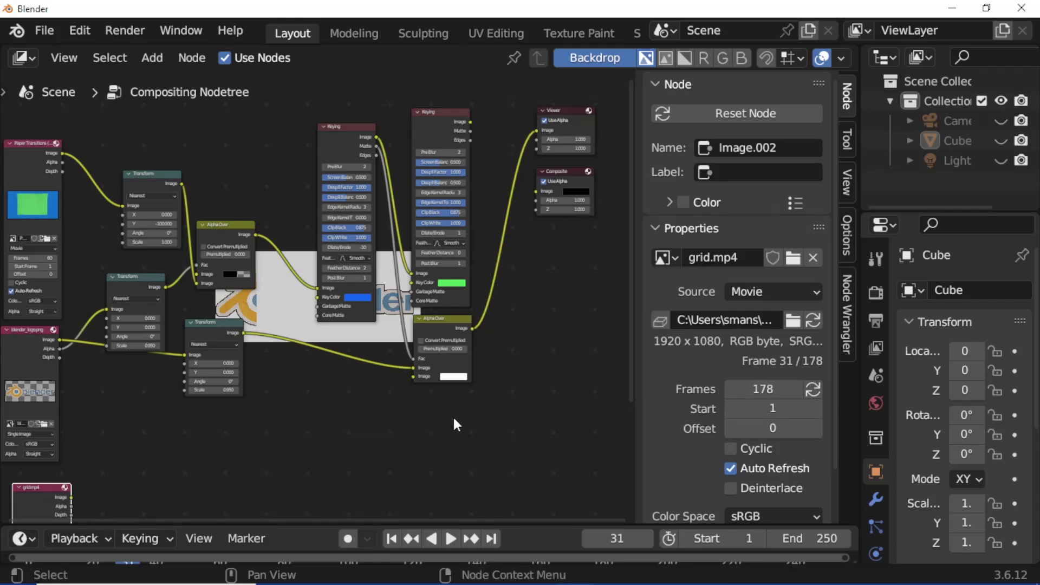
Set the scene's end frame to 60 and nudge the grid node upward
key(n)
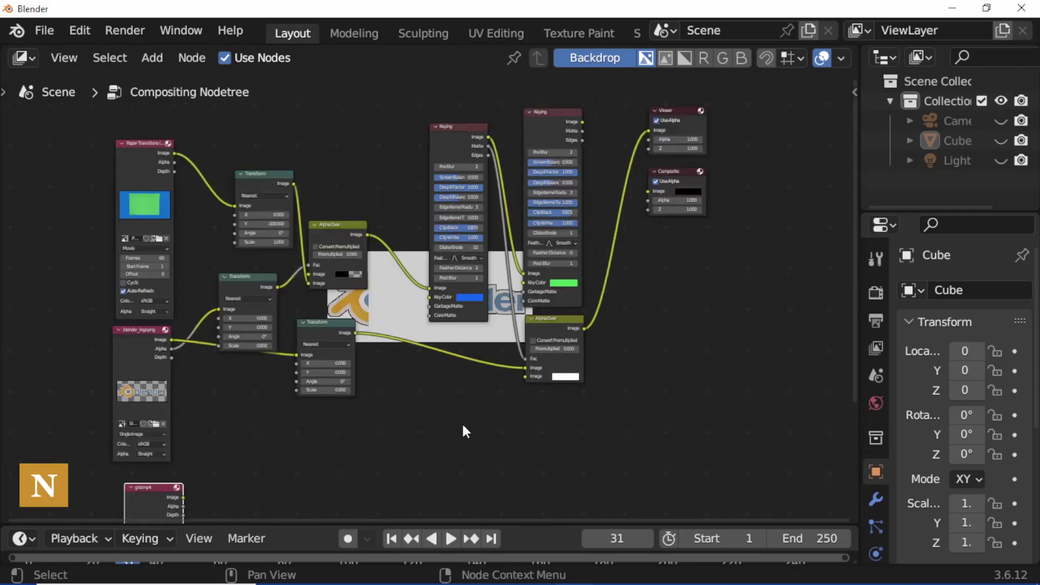
click(791, 538)
text(60)
key(Return)
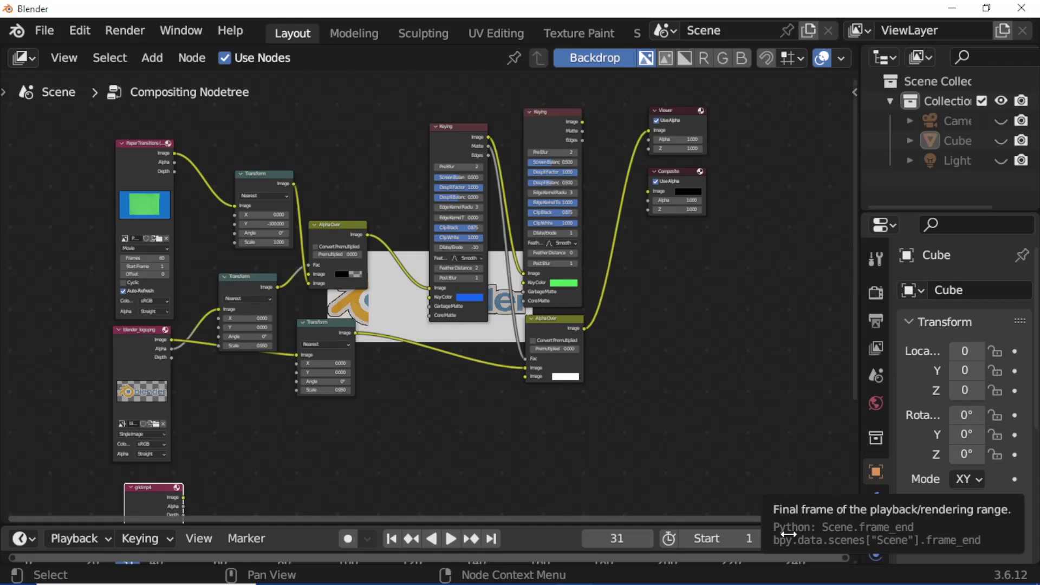
drag(153, 490, 140, 476)
click(335, 327)
Duplicate the bottom Transform with Scale 2 and connect the grid video into it
key(shift+d)
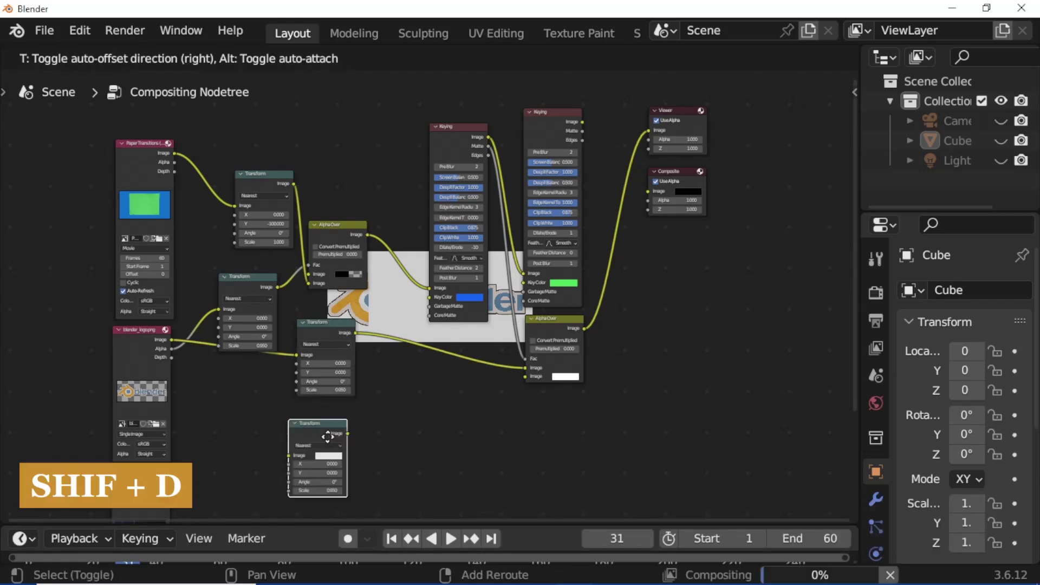
click(325, 426)
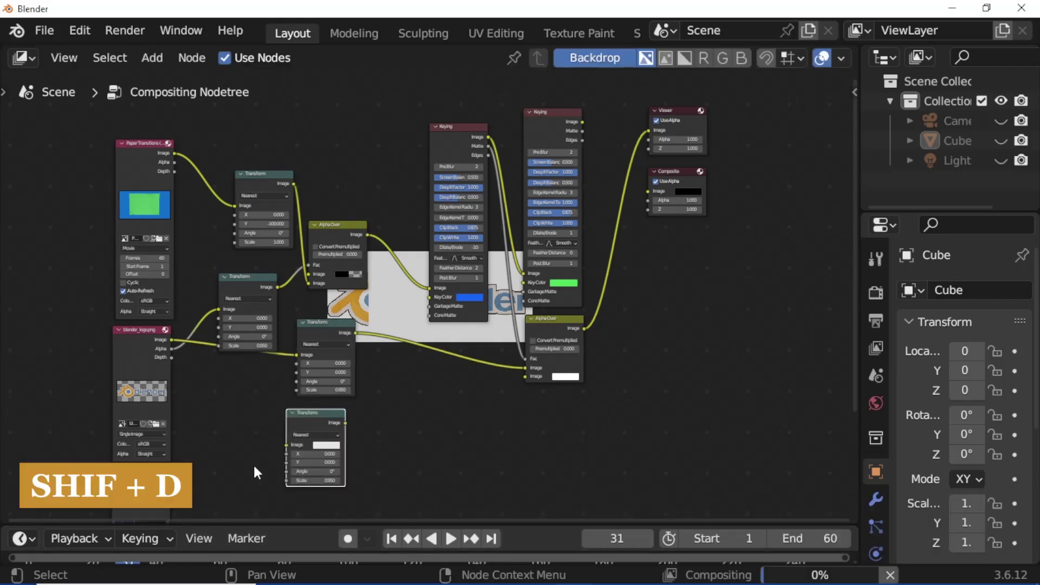
click(316, 480)
text(2)
key(Return)
drag(170, 482, 288, 444)
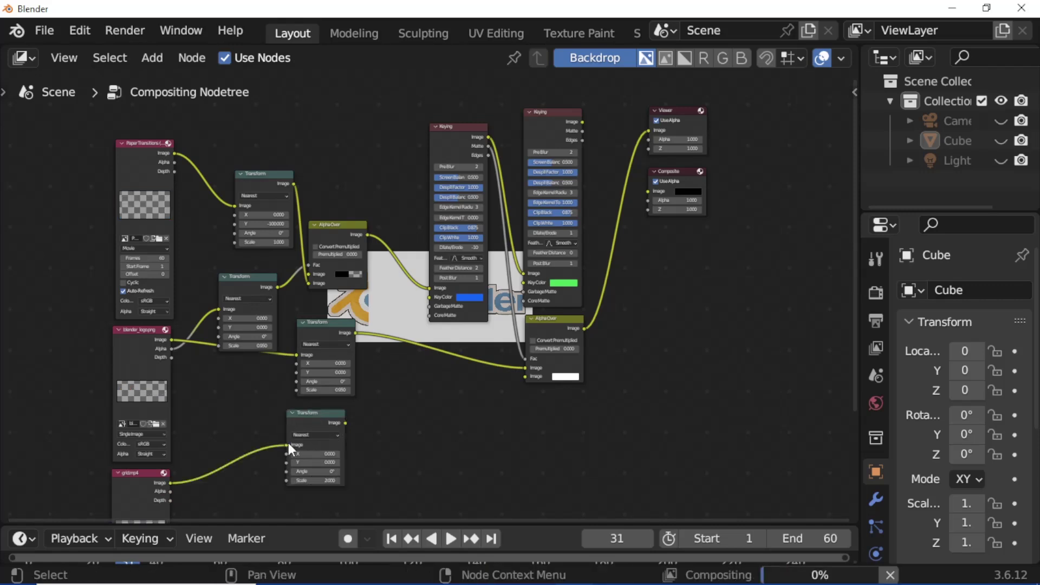
Connect the grid and logo Transforms to the lower Alpha Over and enable Convert Premultiplied
drag(345, 423, 523, 368)
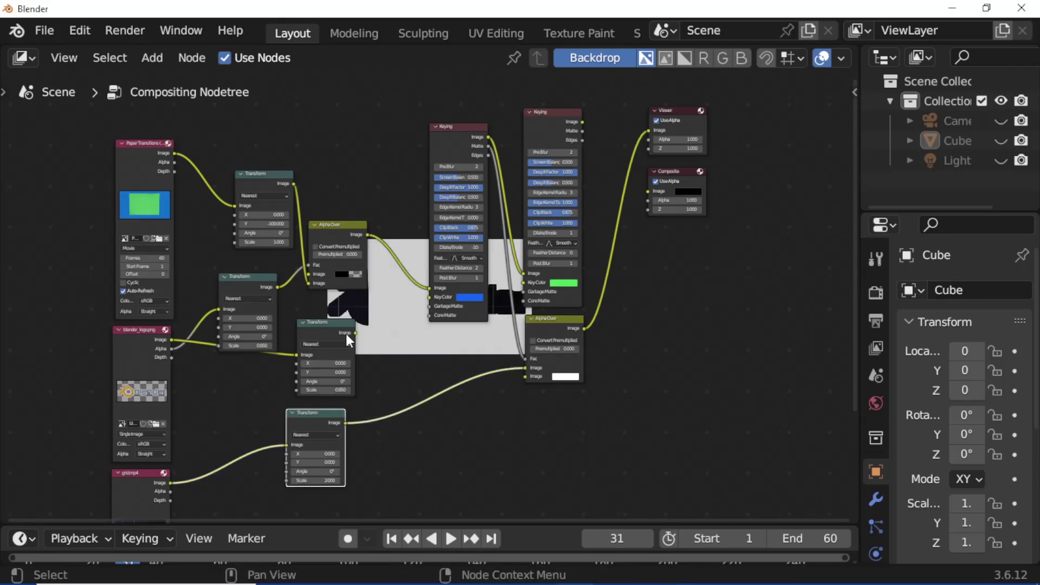
drag(355, 333, 697, 183)
click(534, 341)
ctrl+scroll(572, 352, right, 3)
Insert a copy of the lower Alpha Over into the Viewer link, fed by the second Keying output
drag(606, 152, 727, 203)
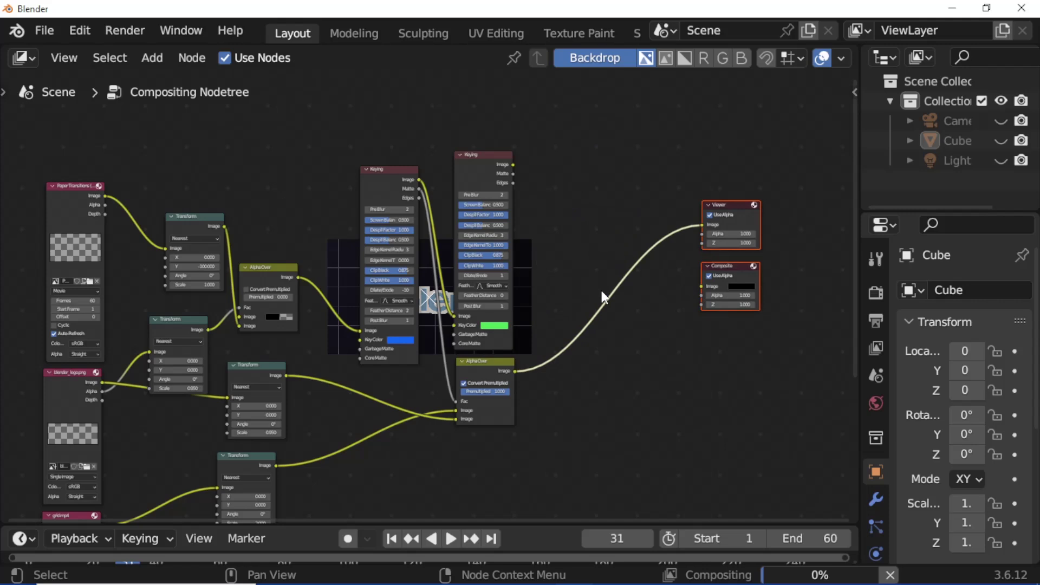
middle_drag(394, 440, 361, 450)
click(456, 336)
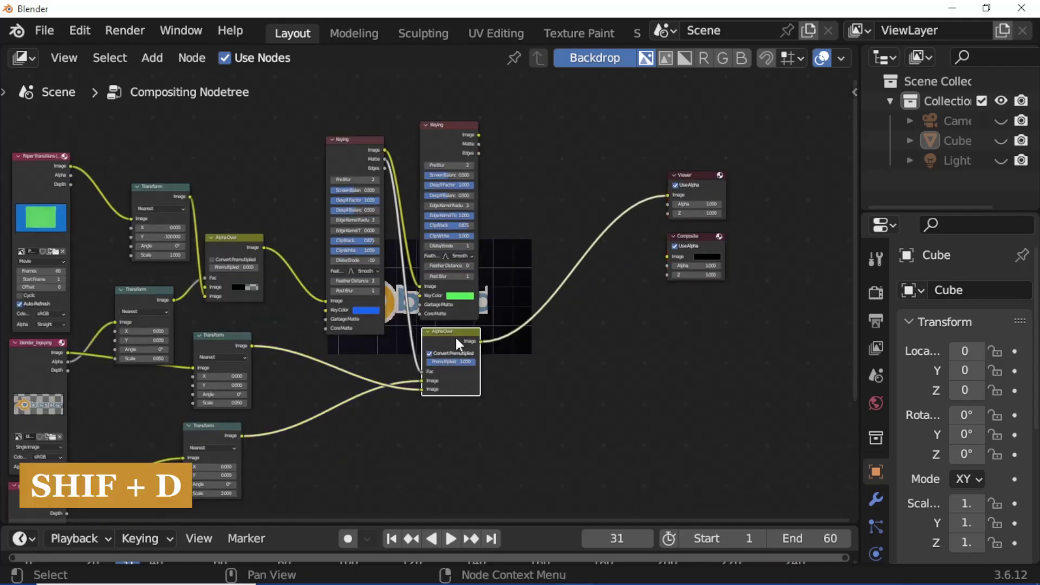
key(shift+d)
click(581, 211)
drag(479, 134, 543, 268)
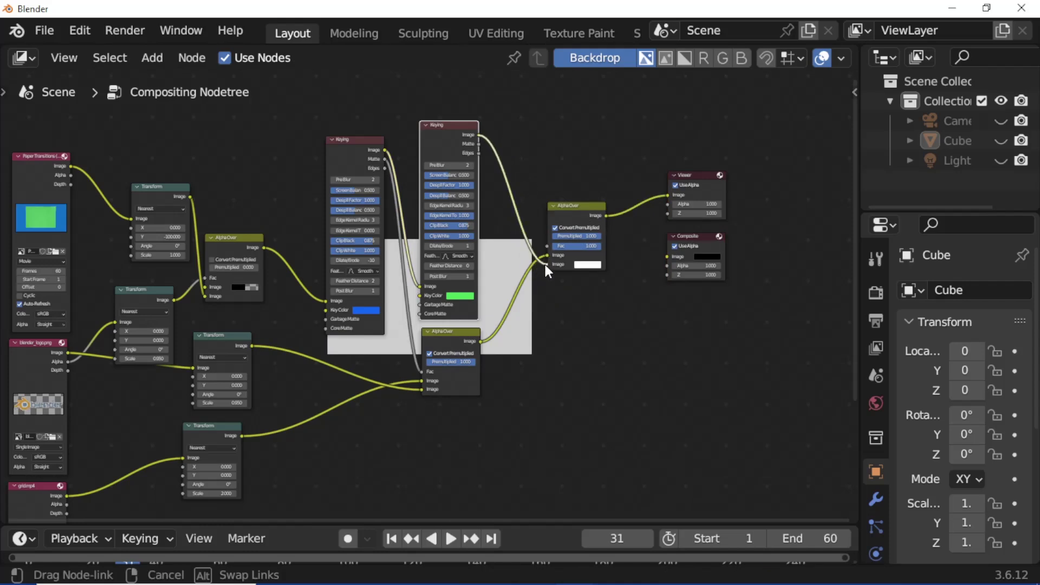
drag(545, 265, 544, 262)
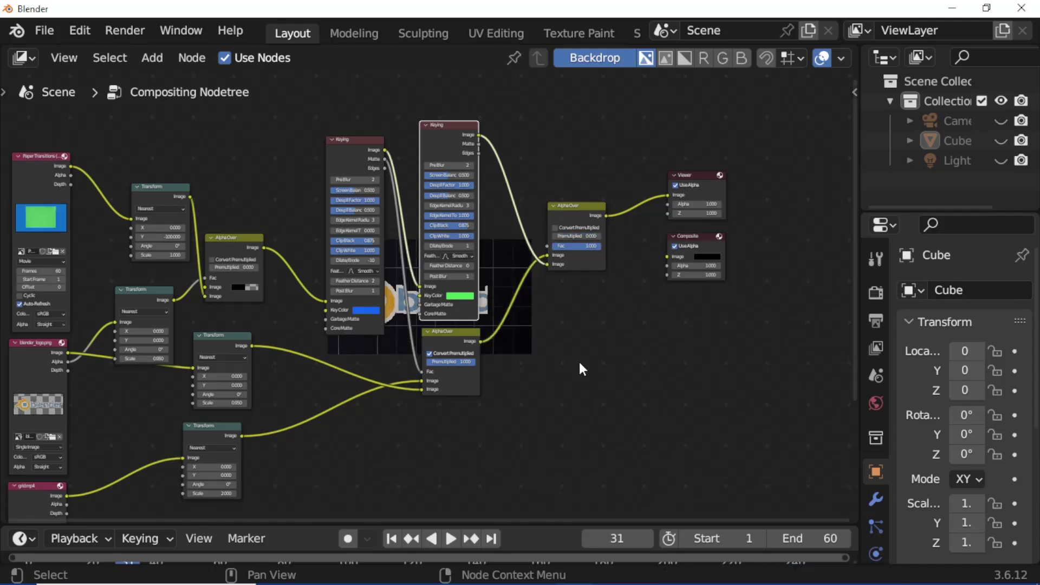
Rewind the timeline to frame 1
scroll(580, 362, down, 1)
click(495, 375)
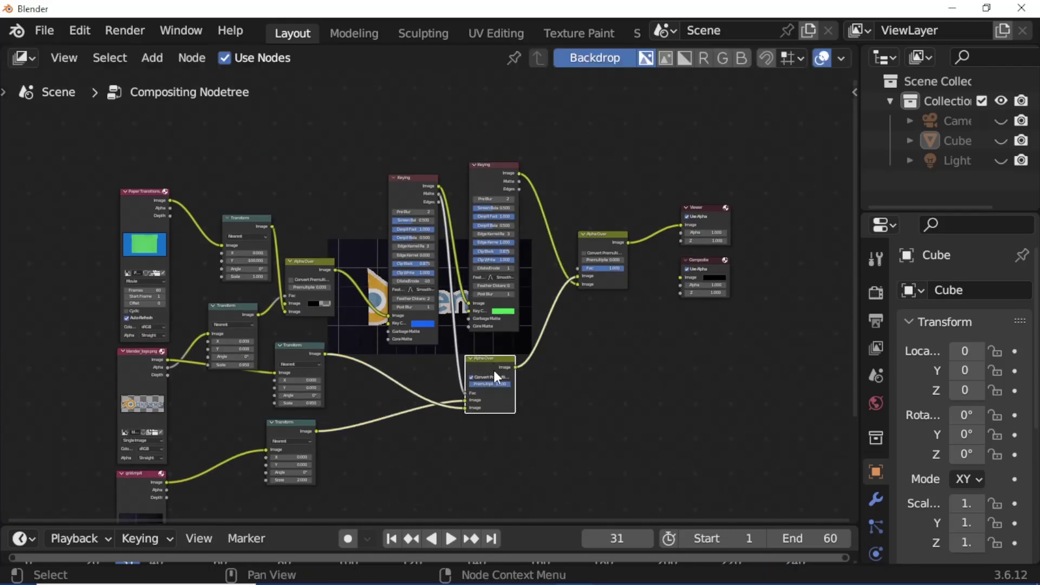
middle_drag(603, 234, 581, 243)
click(475, 179)
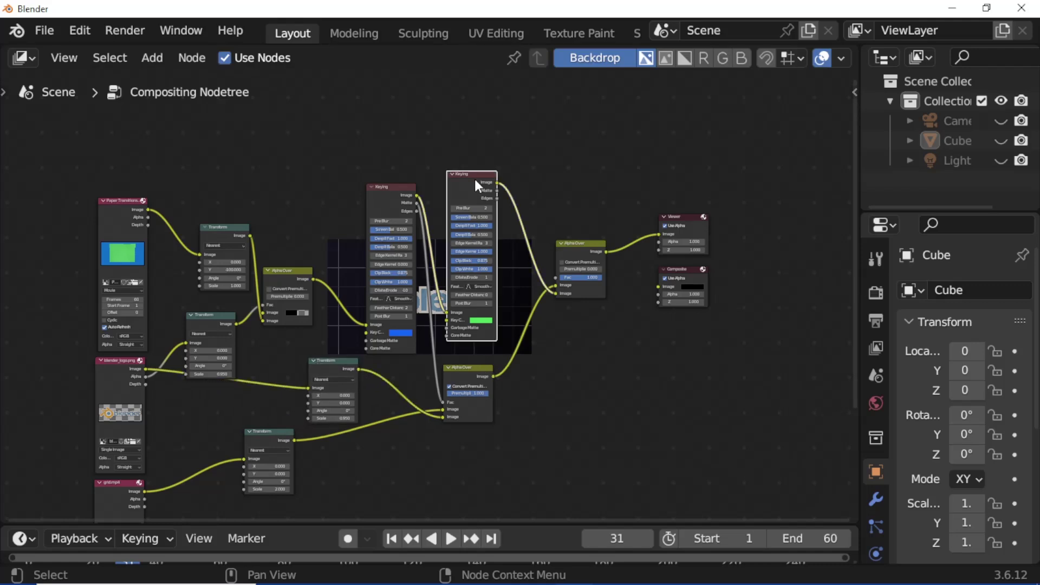
click(395, 546)
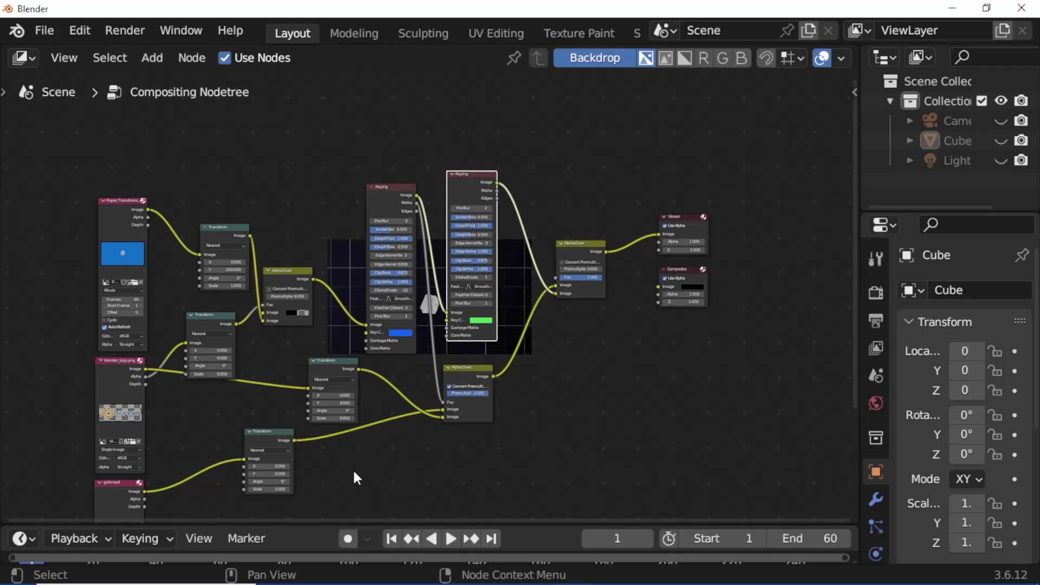
middle_drag(355, 477, 539, 467)
Keyframe the paper Transform's Scale at 1.0 on frame 1 and 5.3 on frame 60
scroll(455, 336, up, 4)
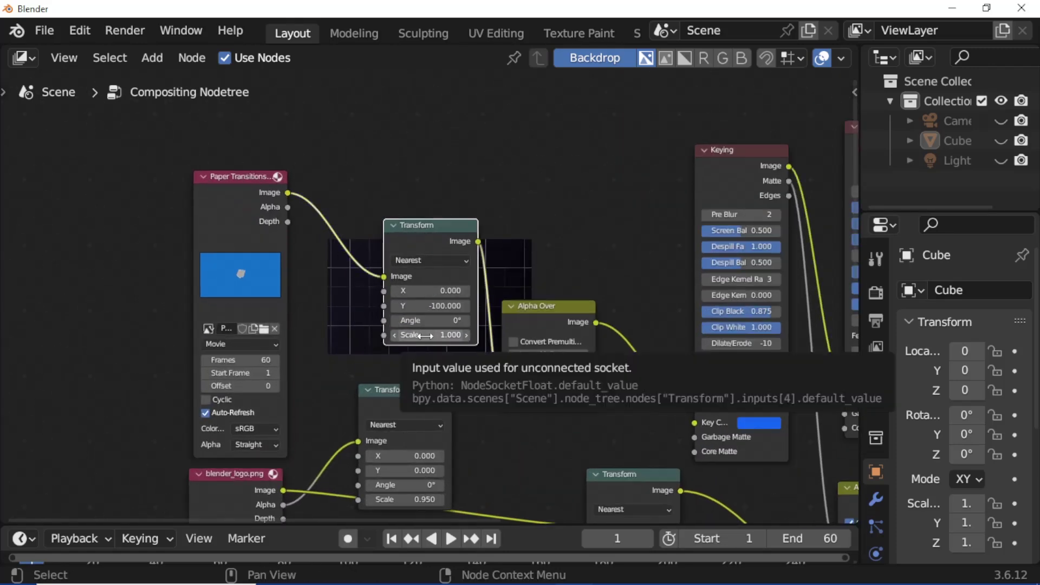
key(i)
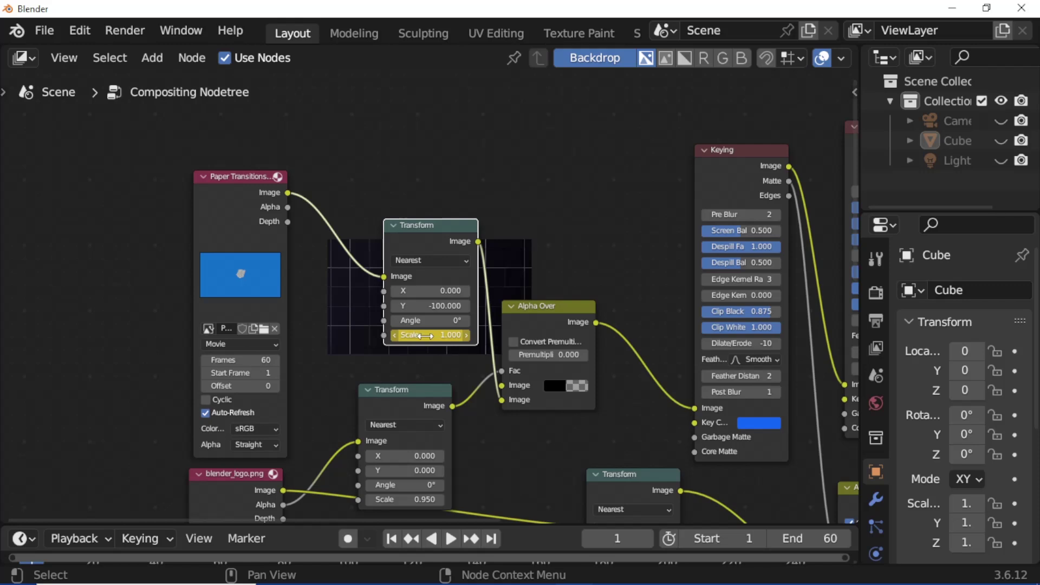
click(491, 538)
click(448, 335)
text(5.3)
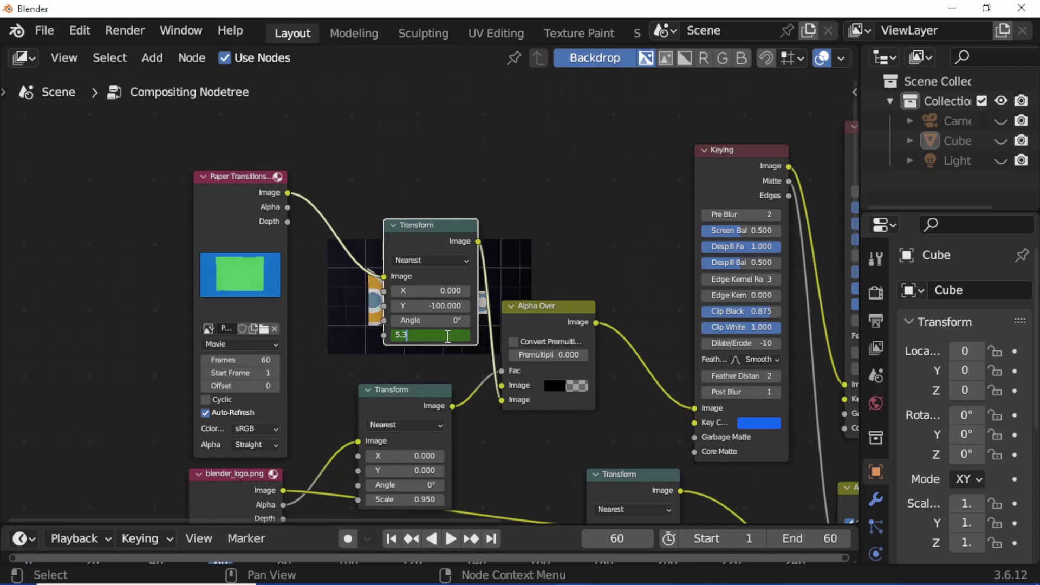
key(Return)
key(i)
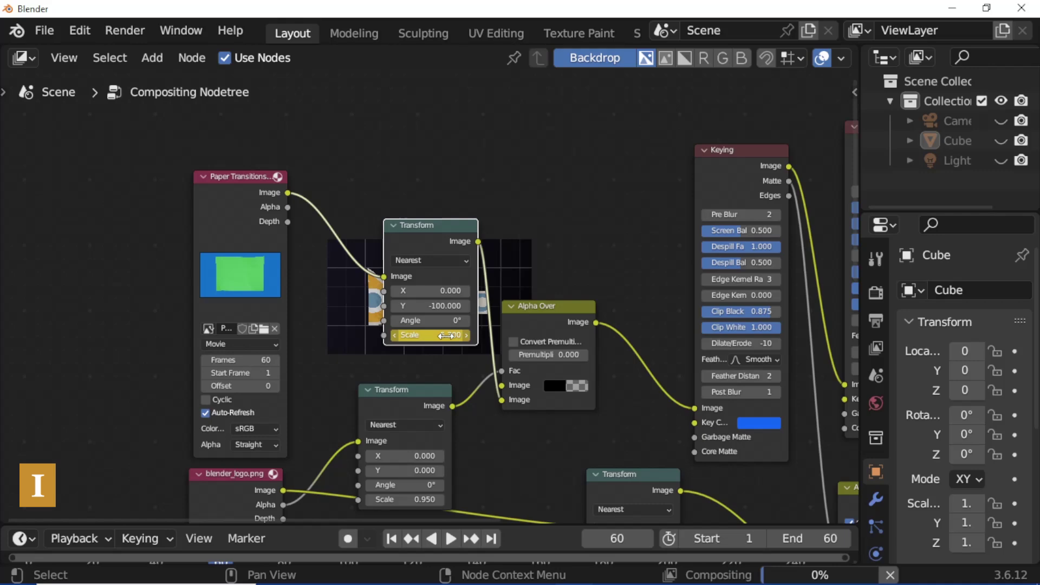
scroll(447, 383, down, 2)
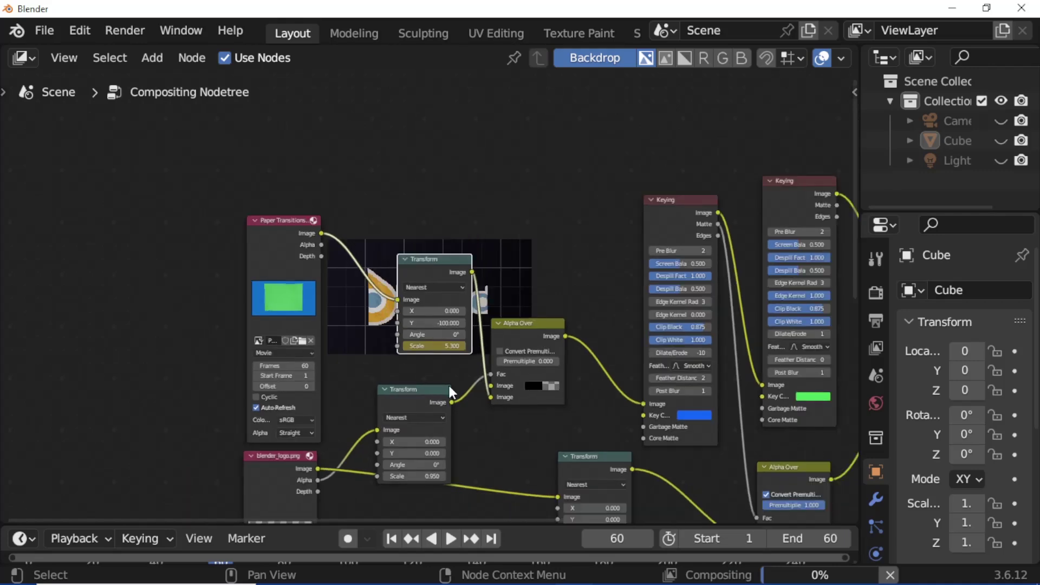
scroll(448, 383, down, 2)
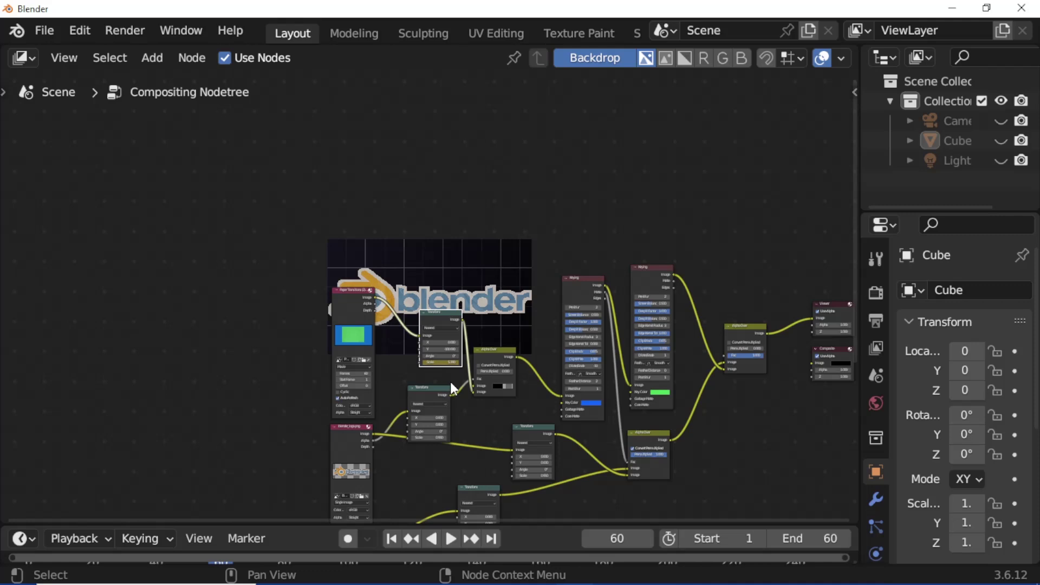
scroll(450, 371, down, 1)
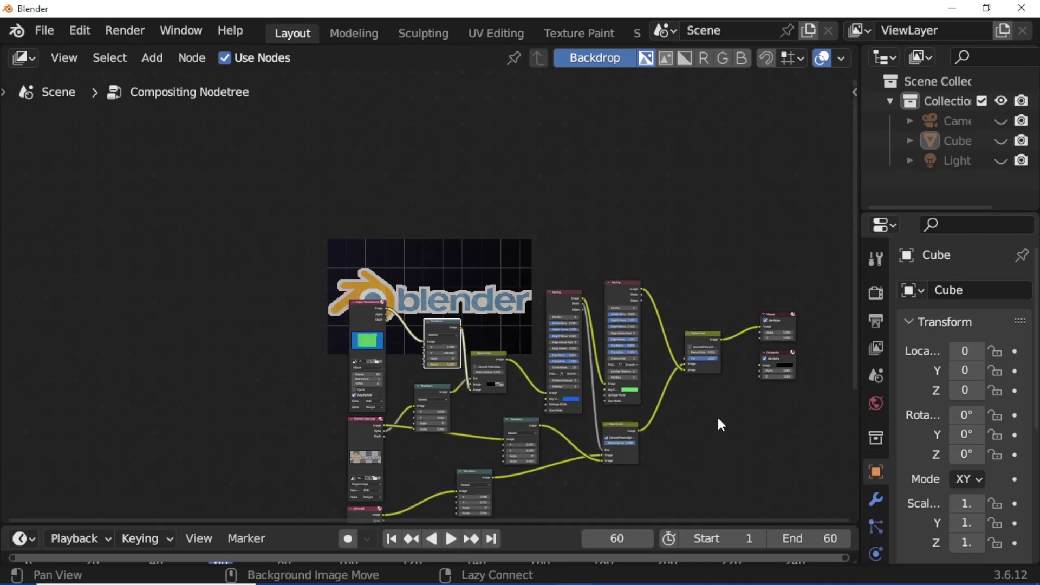